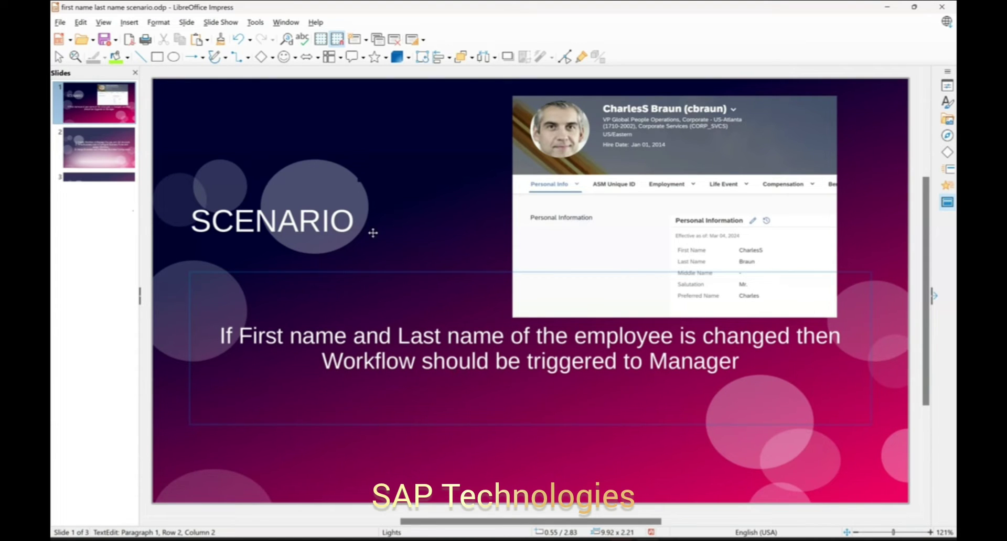
Step: Show the slide listing the three workflow setup steps, and switch to the SuccessFactors home page in the browser
left_click(120, 164)
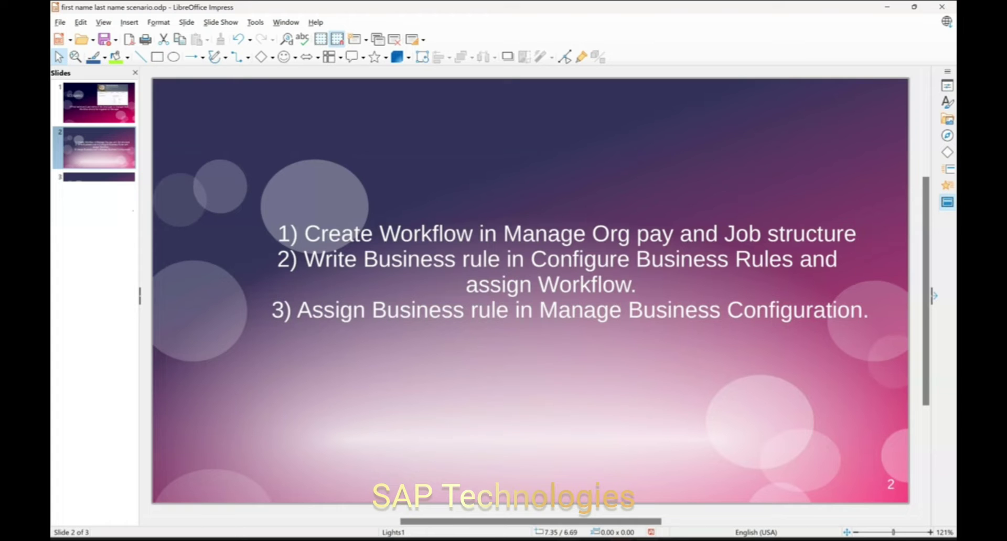
left_click(569, 540)
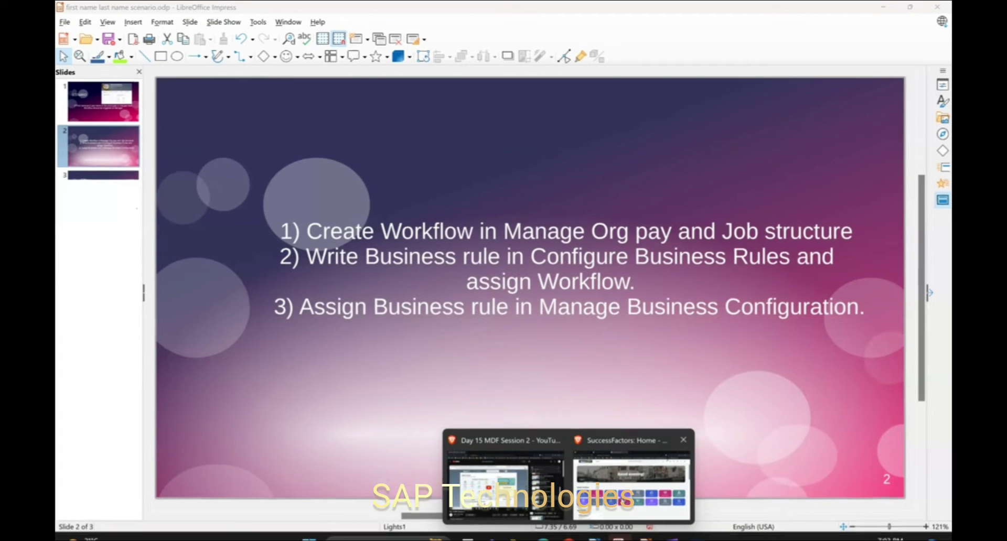
left_click(632, 491)
left_click(587, 84)
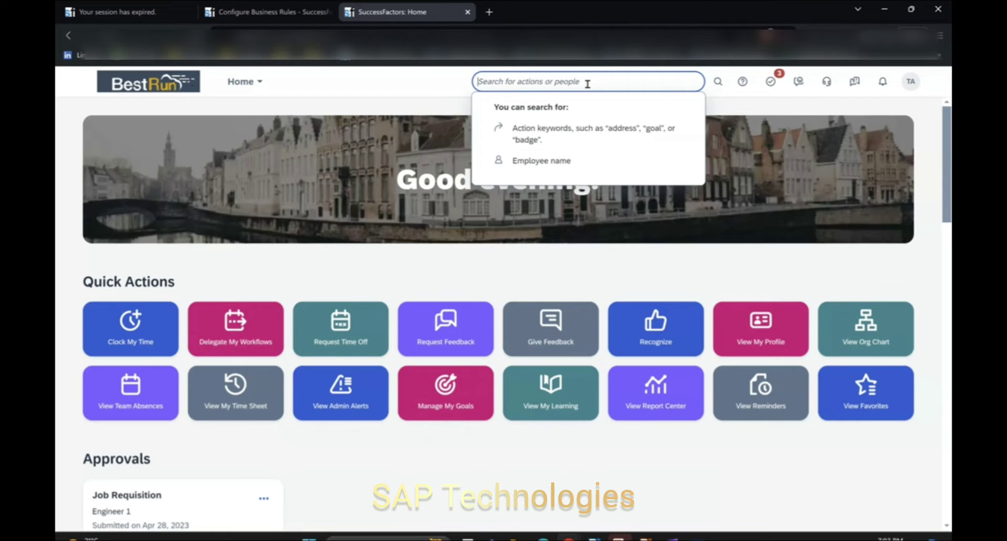
type("charle")
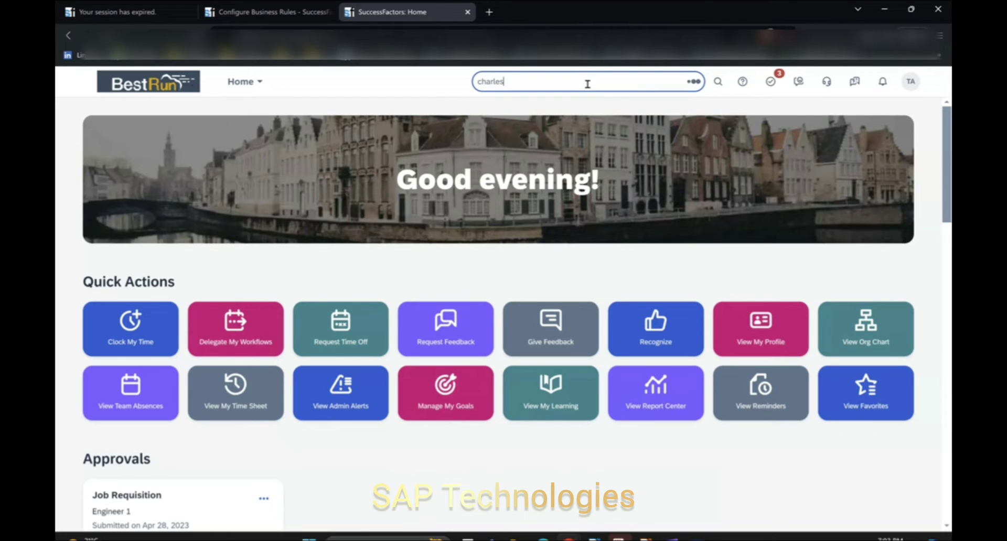
key("ctrl+a")
key("BackSpace")
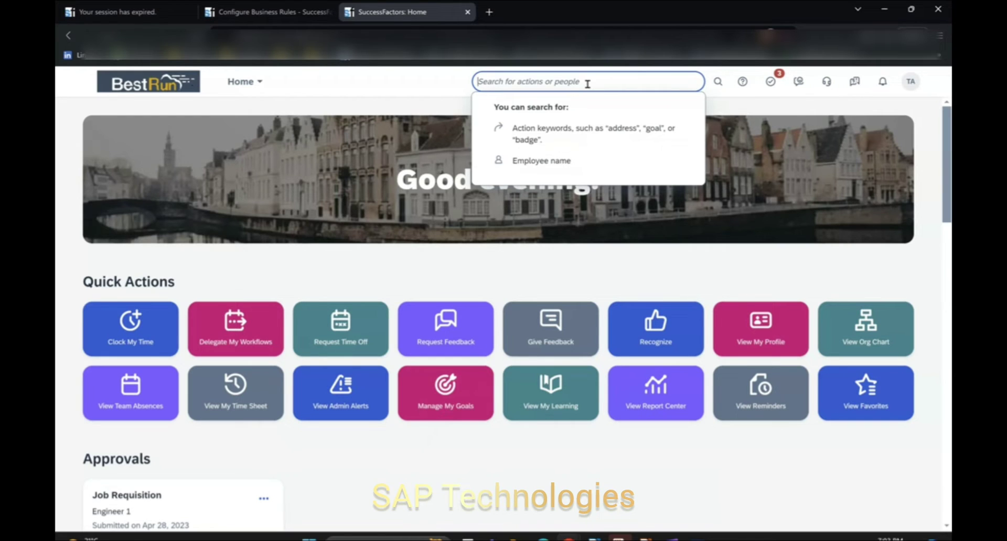
Step: Search for "manage org pay" and open Manage Organization, Pay and Job Structures
type("manage org")
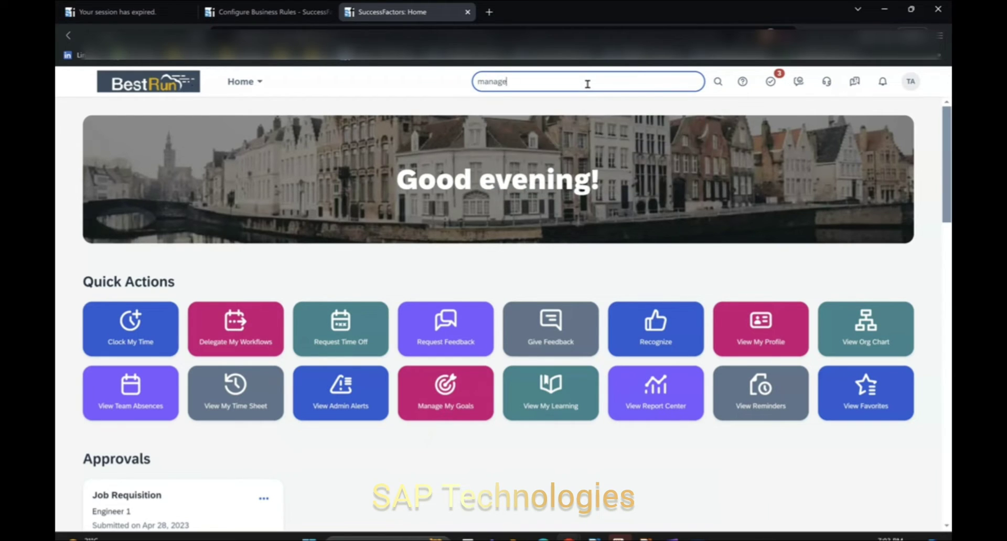
type(" pay")
left_click(555, 128)
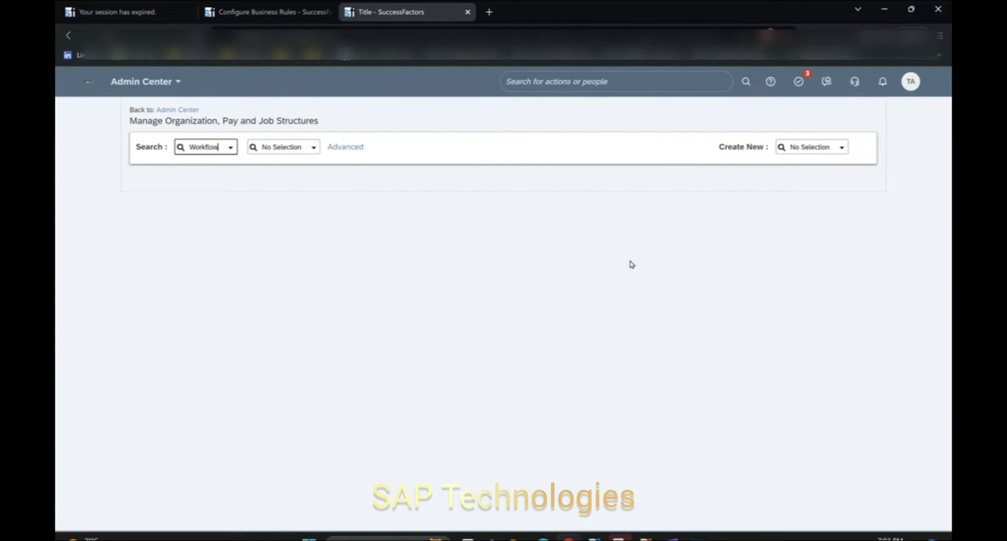
Step: Start creating a new Workflow object
left_click(842, 149)
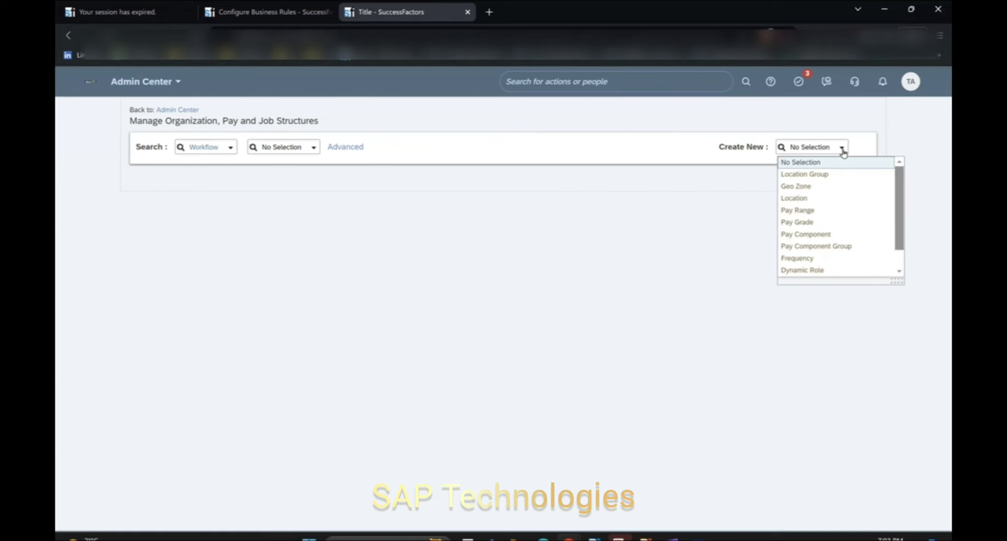
type("workflow")
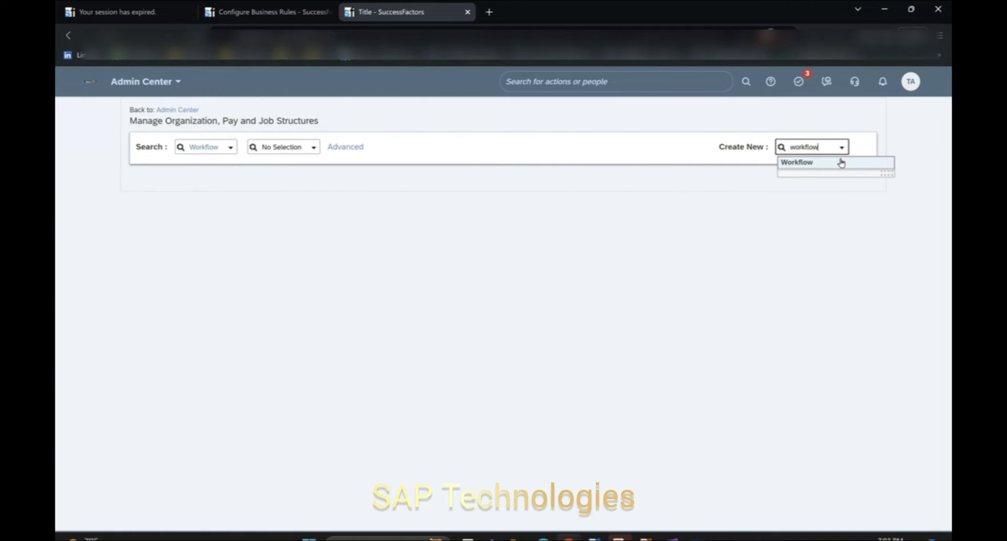
left_click(841, 163)
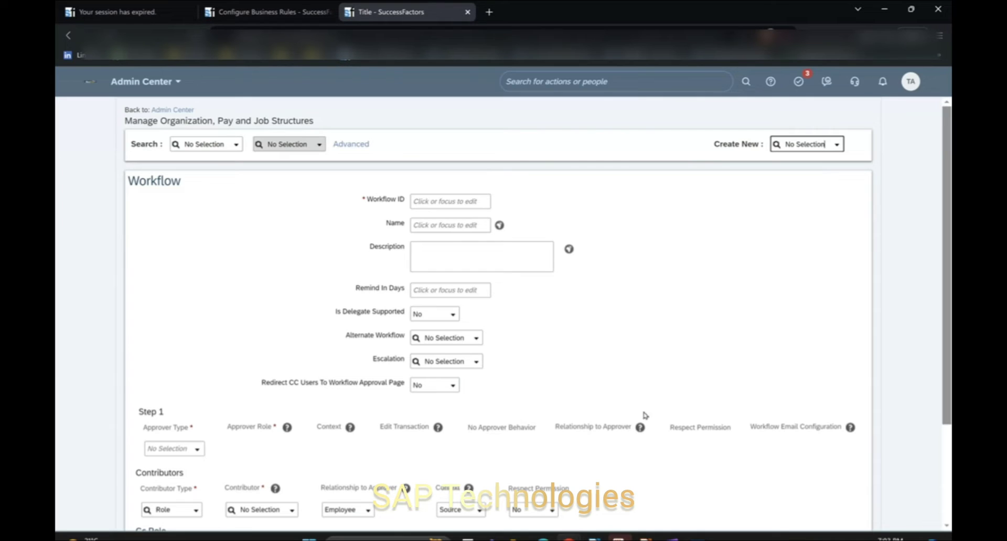
Step: Enter FirstndLastnamechange as both the Workflow ID and the Name
left_click(463, 200)
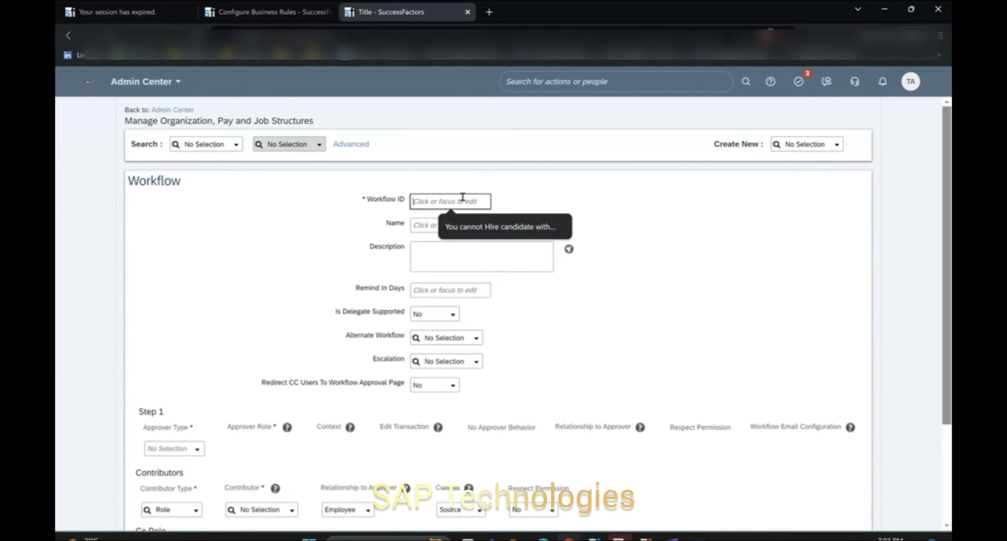
type("Firstname")
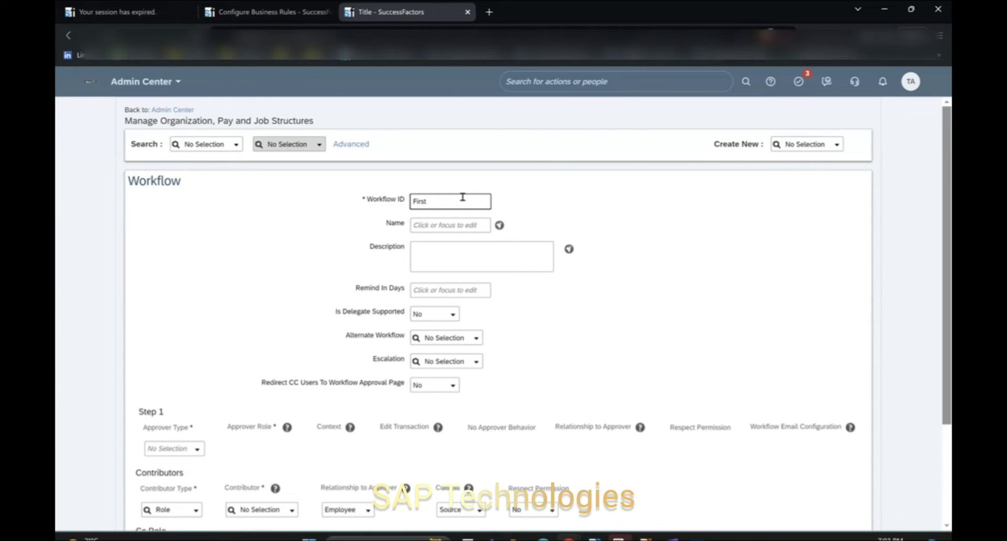
type("naLastnamechange")
left_click(443, 226)
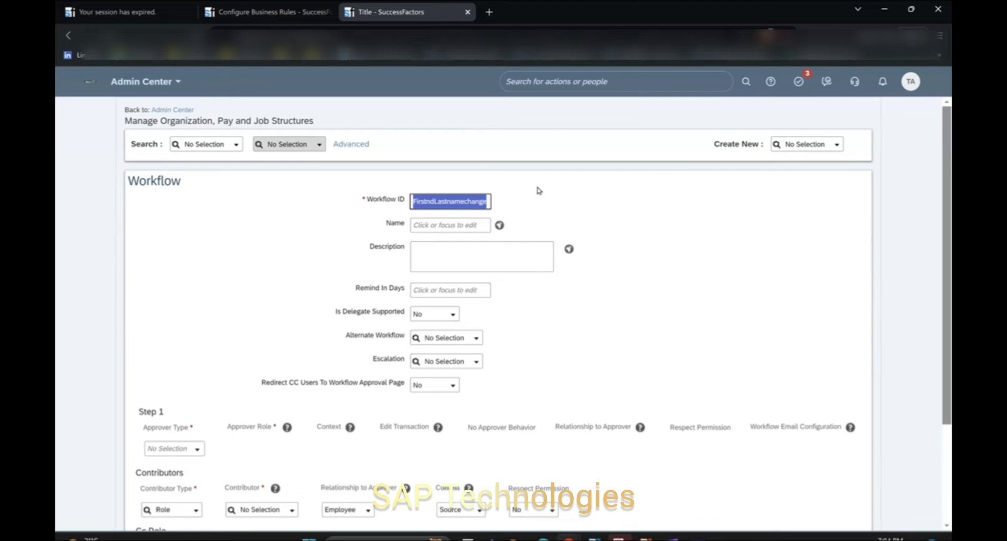
key("Tab")
type("FirstndLastnamechange")
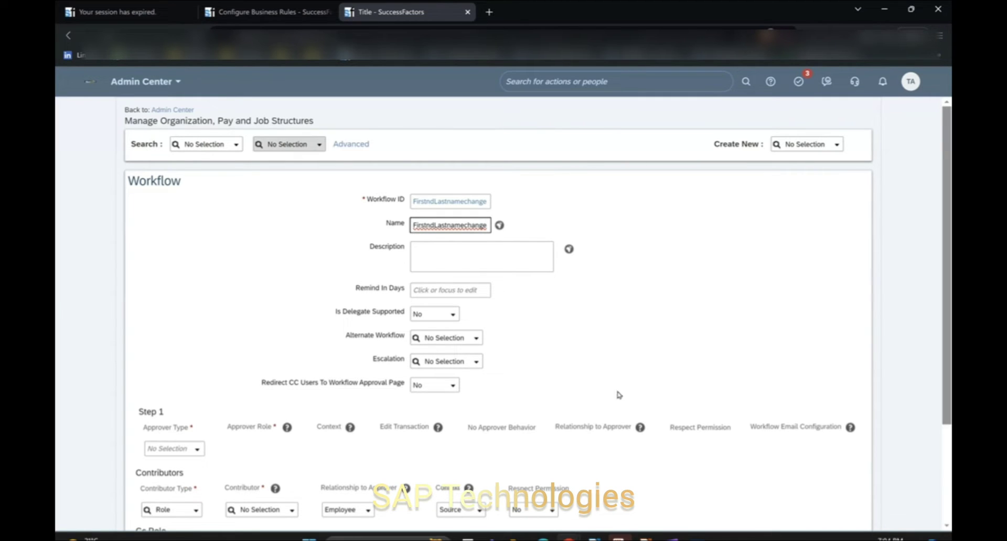
Step: Enter the workflow description "WF to be triggered when First name or last name of employee is changed"
scroll(581, 317, "down", 3)
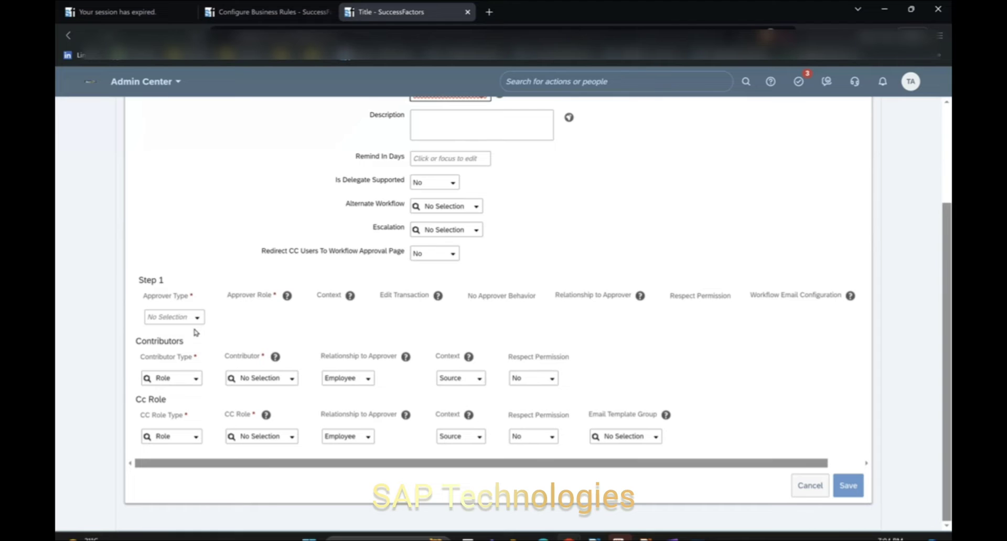
left_click(460, 126)
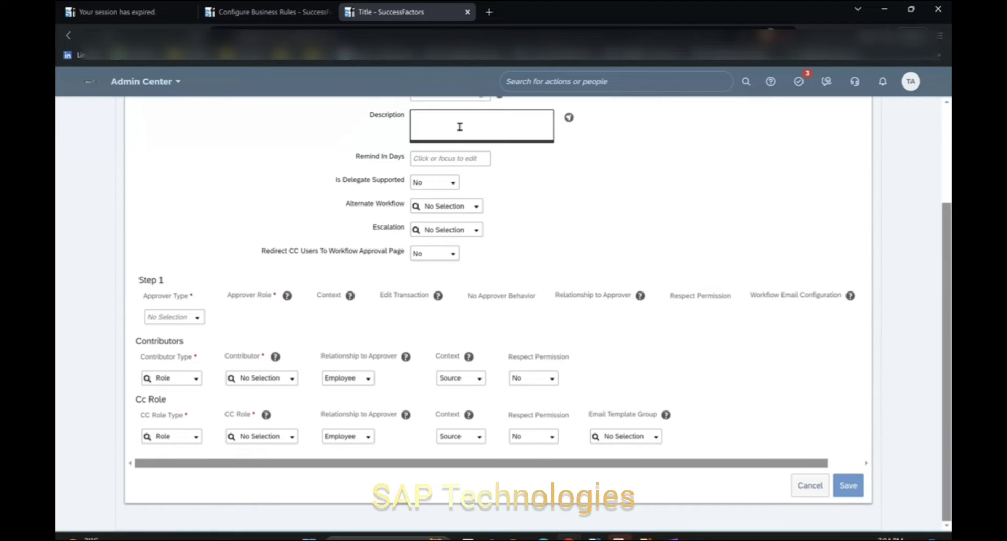
type("Wor")
type("F to be ")
type("triggered ")
type("when ")
type("First name ")
type("or last birt")
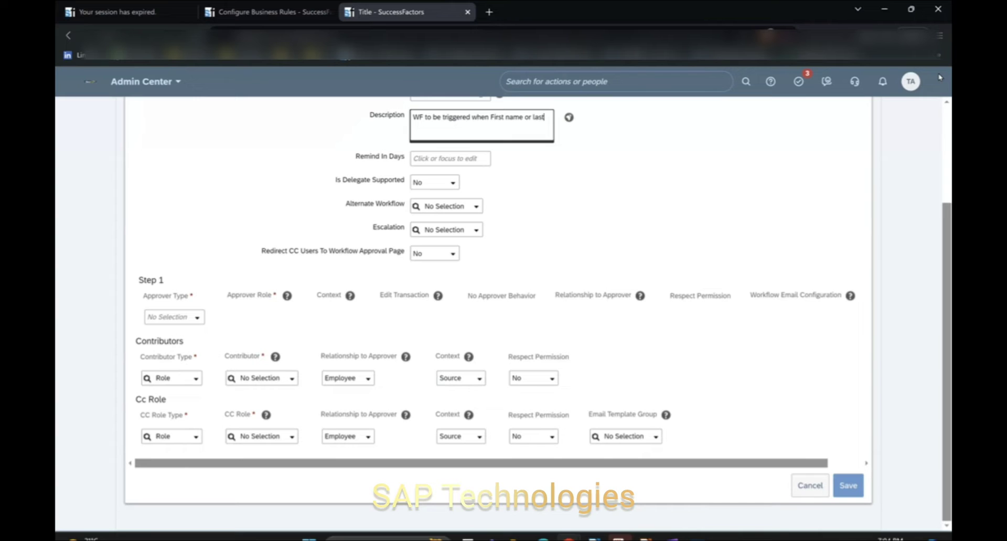
key("BackSpace")
key("BackSpace")
key("BackSpace")
type("ame of employee is changed")
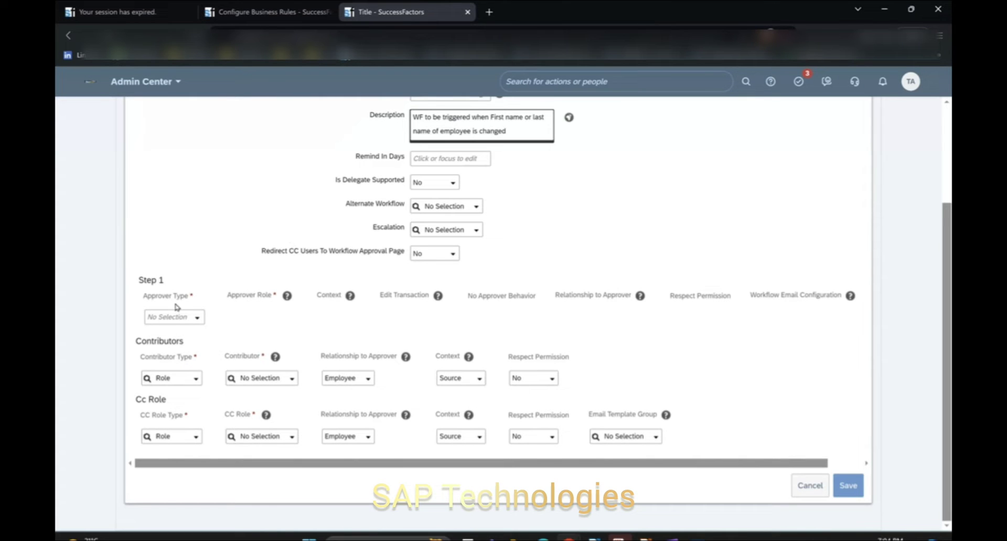
Step: Set the Step 1 Approver Type to Role and Approver Role to Manager, and save the workflow
left_click(200, 320)
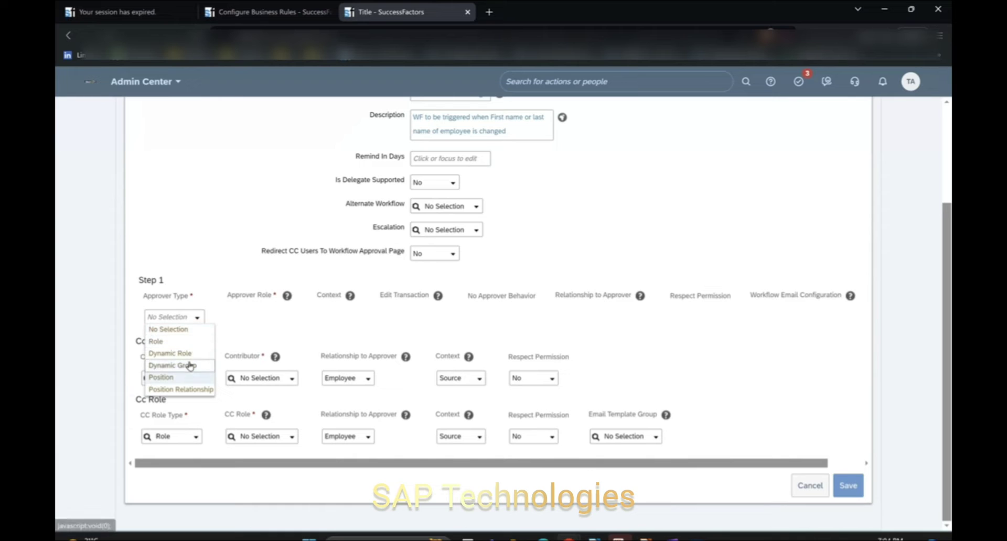
left_click(189, 344)
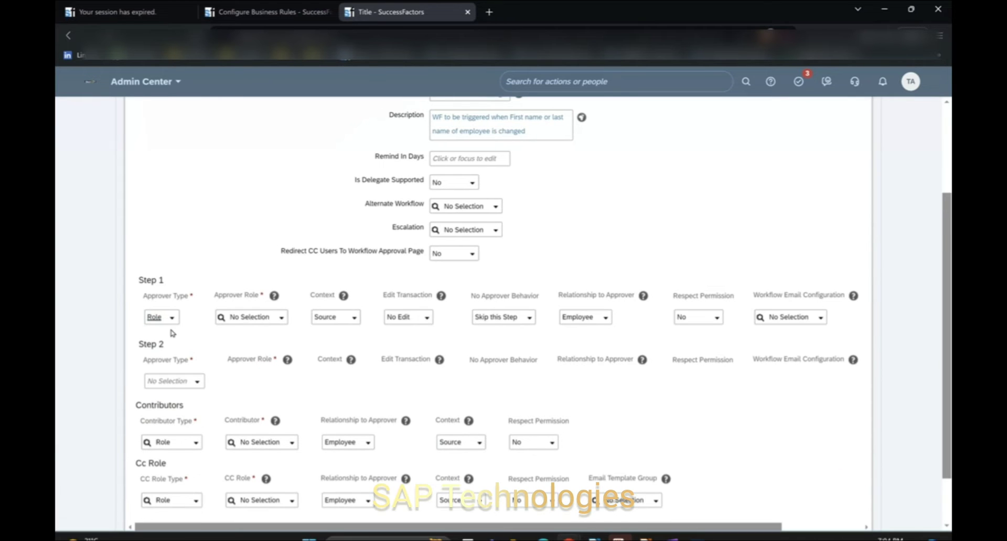
left_click(283, 320)
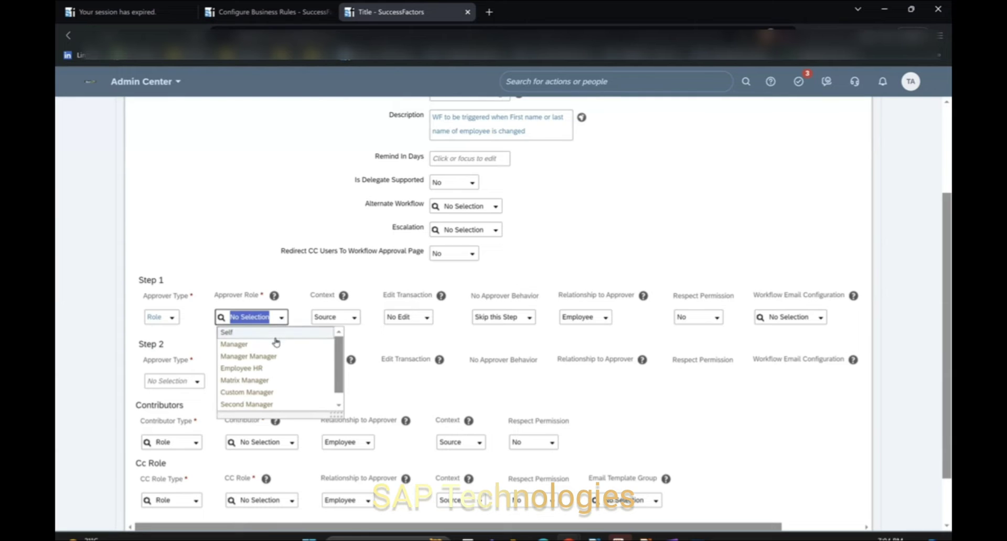
left_click(277, 344)
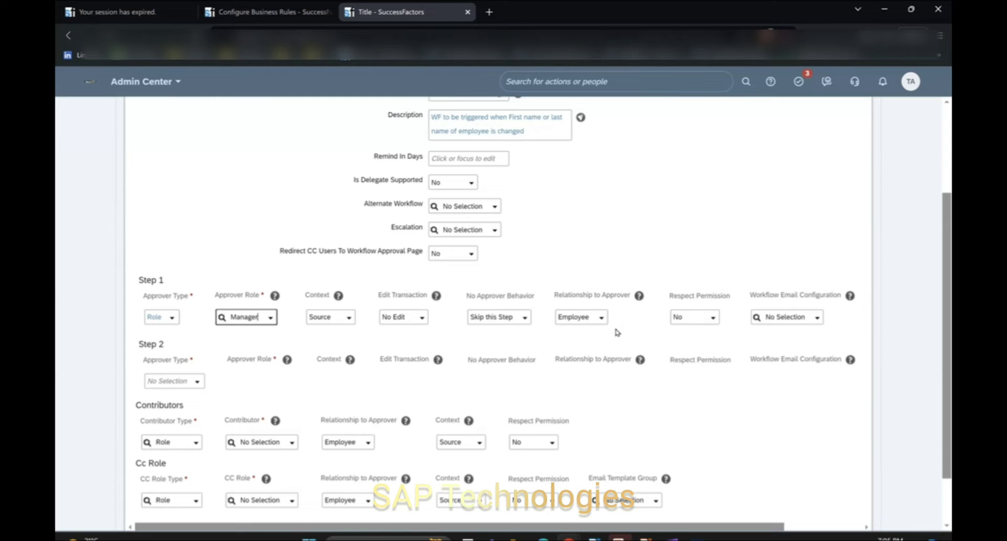
scroll(616, 332, "down", 2)
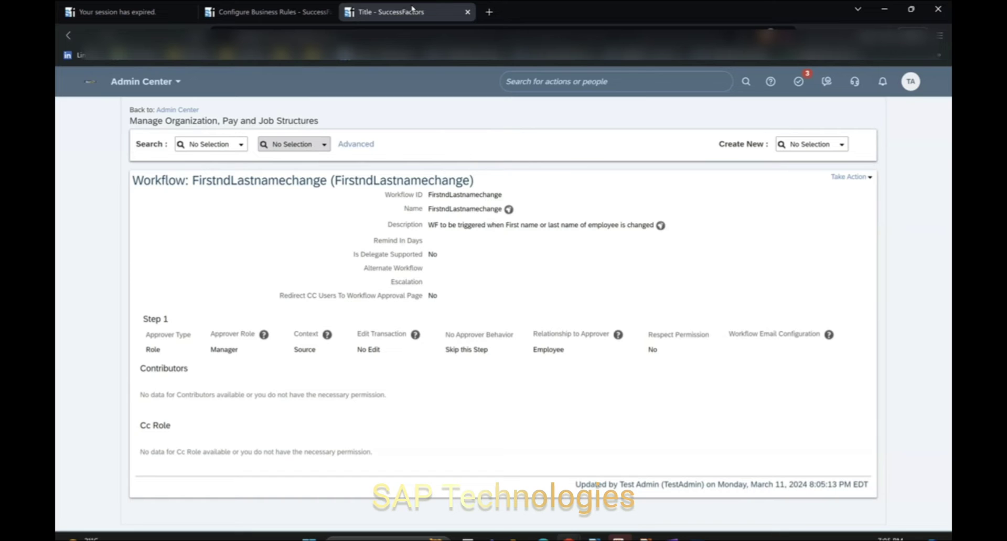
Step: Duplicate the workflow's browser tab and open Configure Business Rules in the copy
right_click(413, 8)
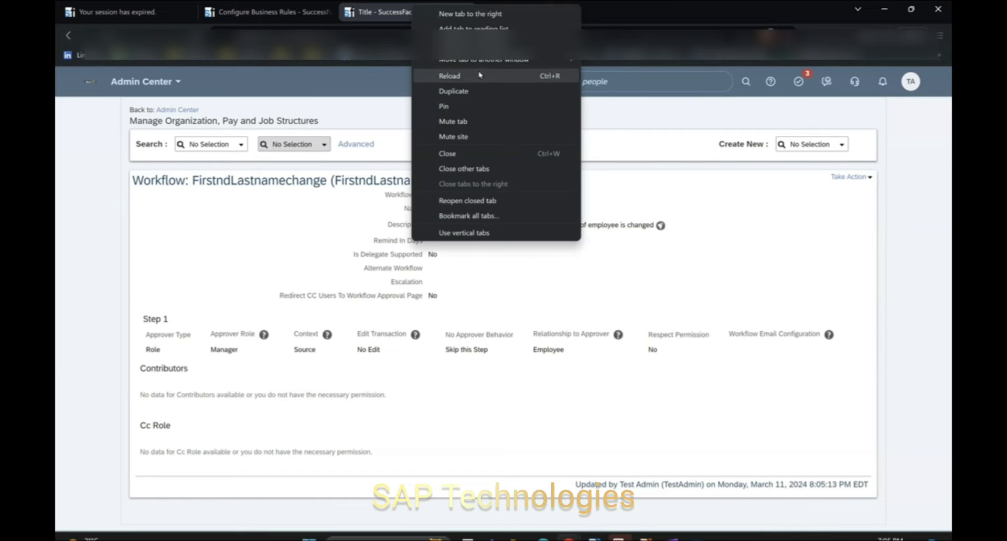
left_click(480, 99)
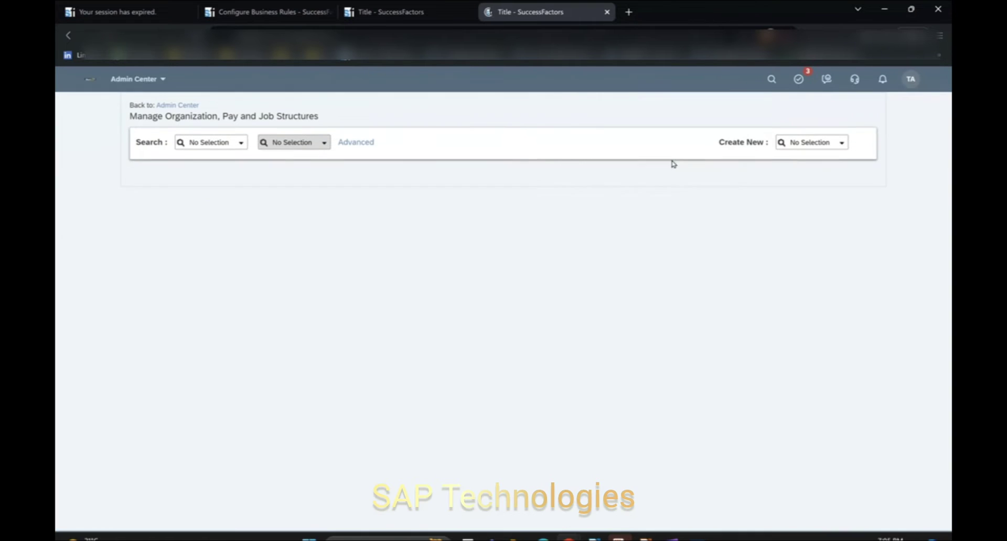
left_click(592, 83)
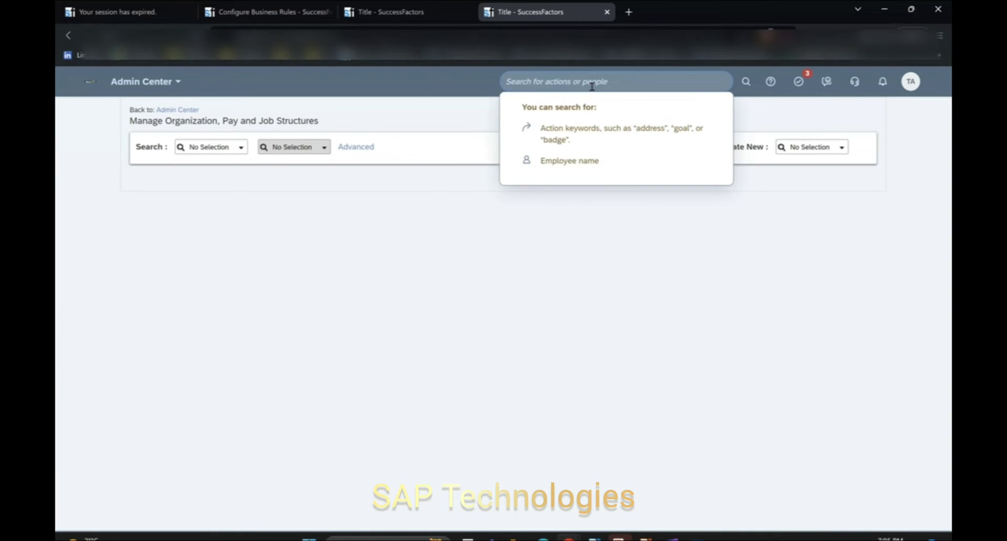
type("Conf")
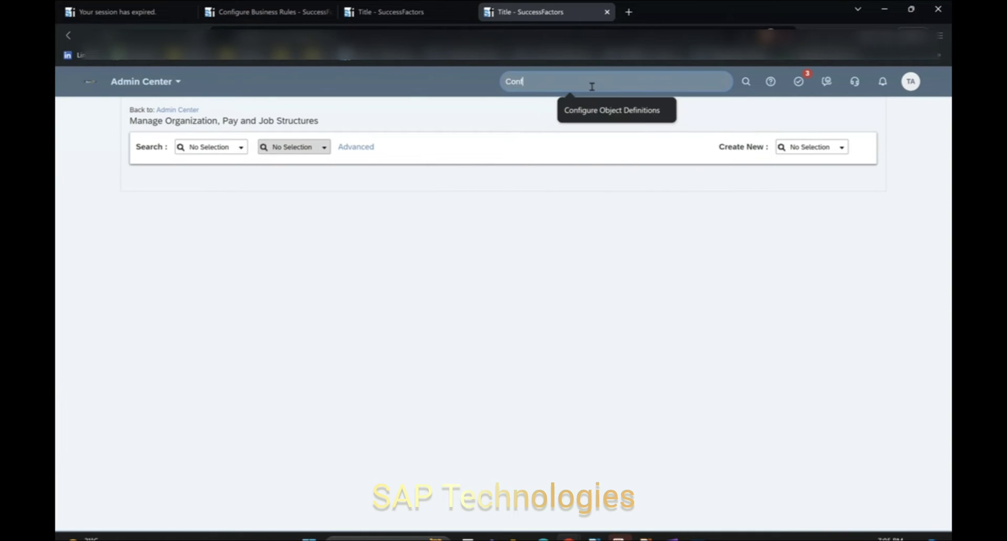
type("igure bu")
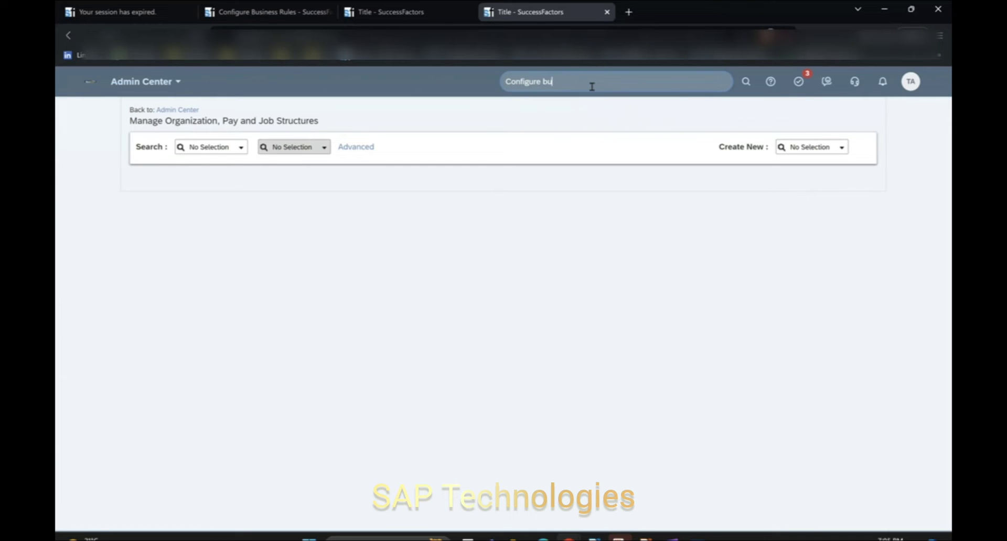
type("siness r")
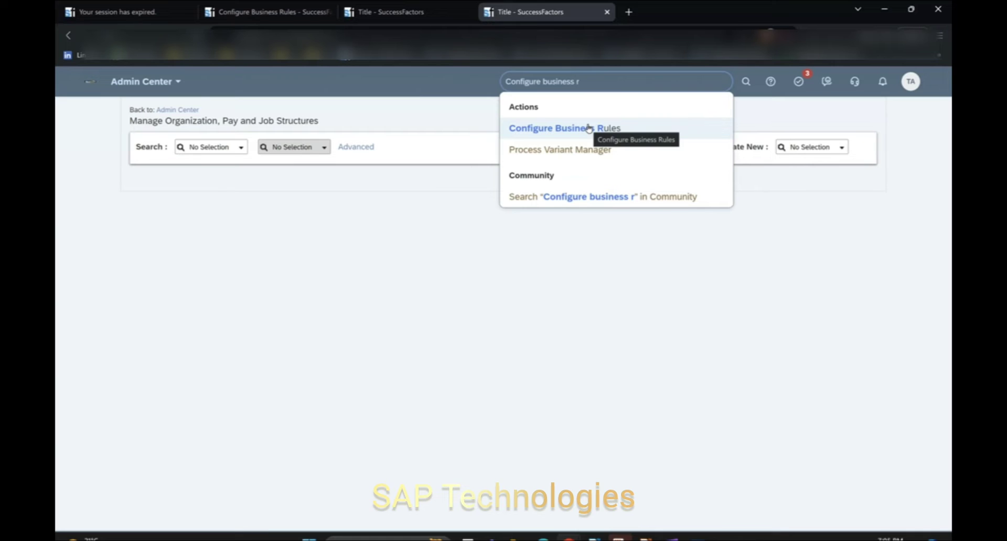
left_click(589, 128)
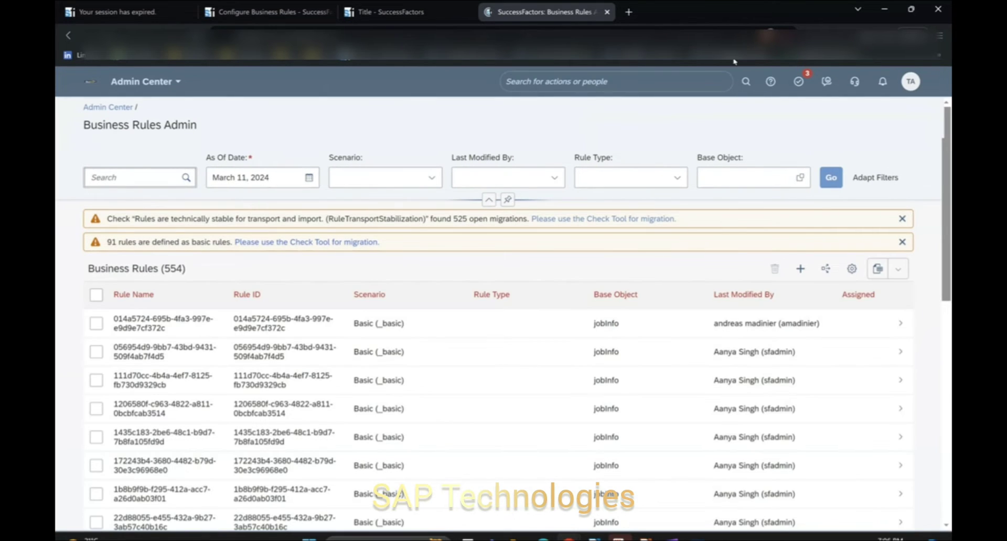
Step: Start a new business rule using the Basic scenario and accept the scenario warning
left_click(803, 271)
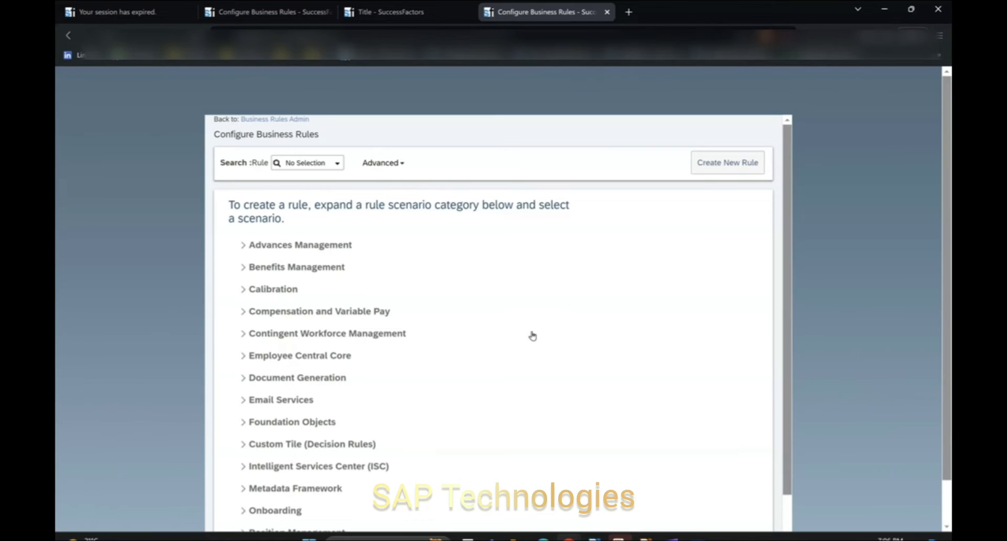
scroll(494, 314, "down", 3)
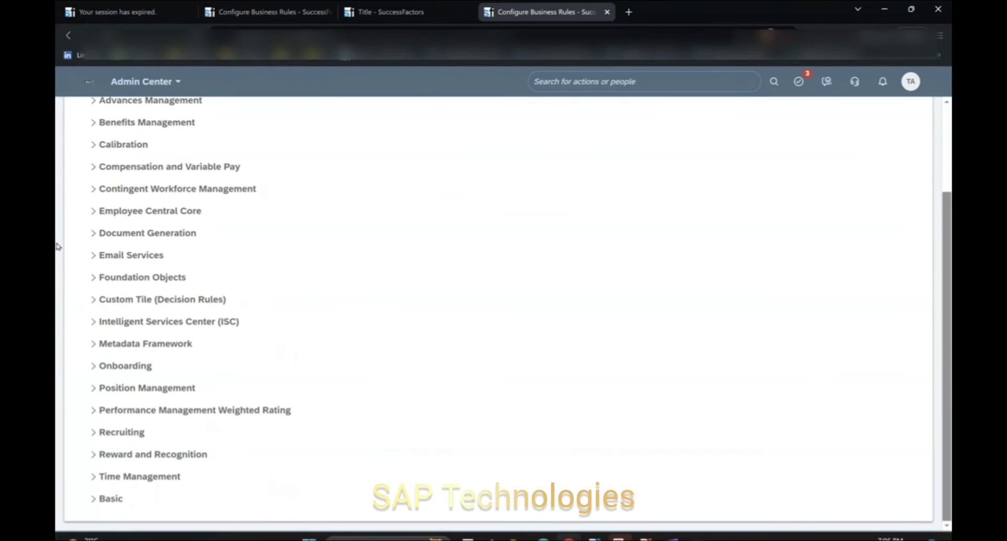
left_click(108, 499)
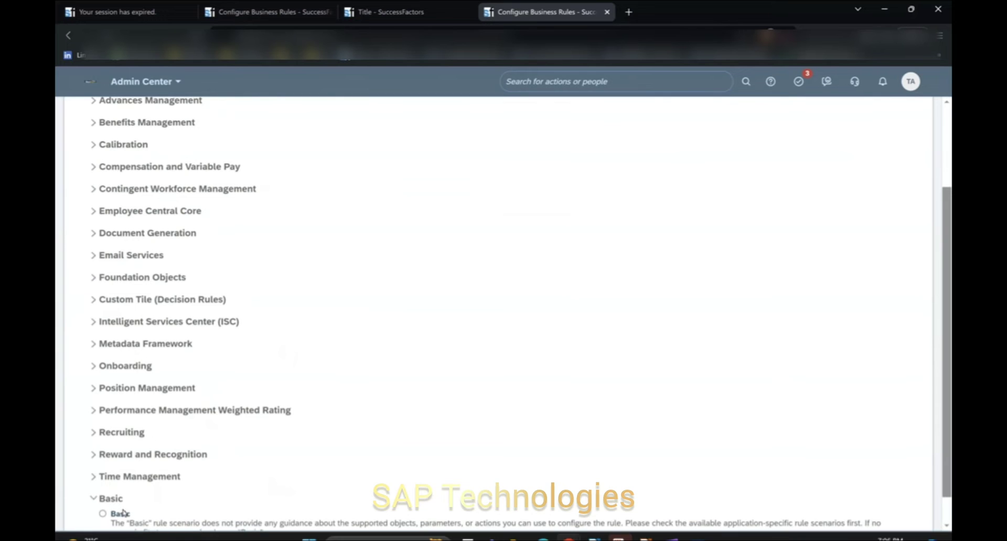
left_click(103, 514)
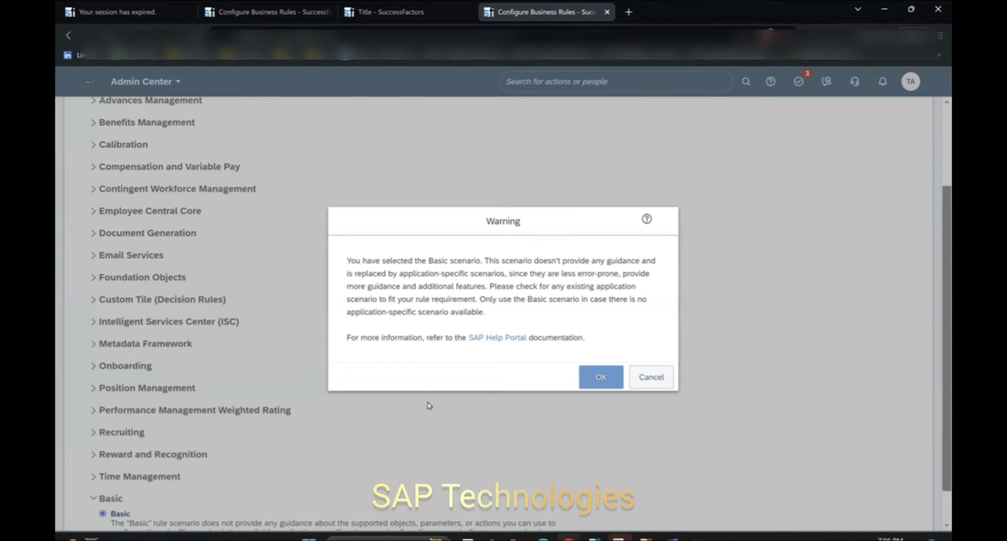
left_click(596, 375)
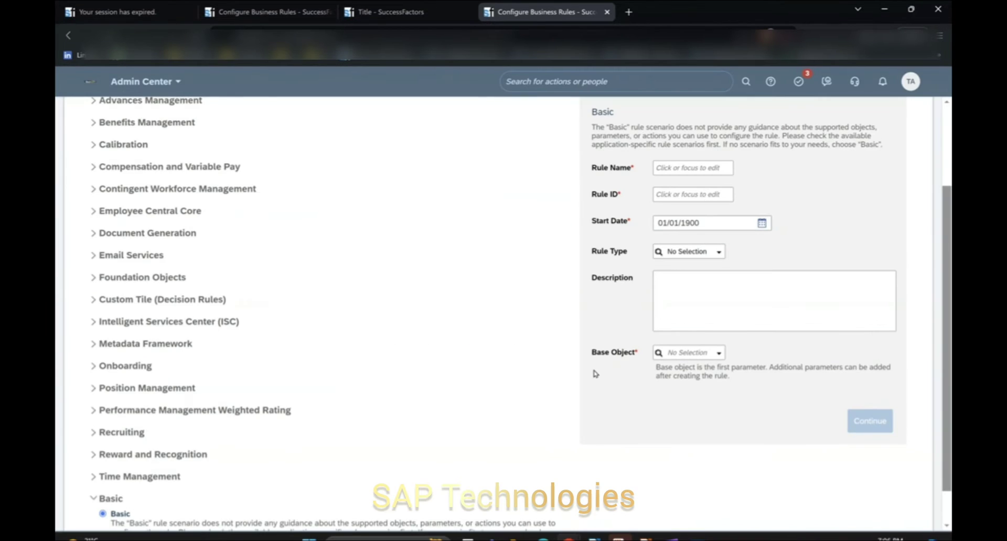
Step: Enter "Changeinname" as the rule name and keep the same text as the Rule ID
left_click(696, 168)
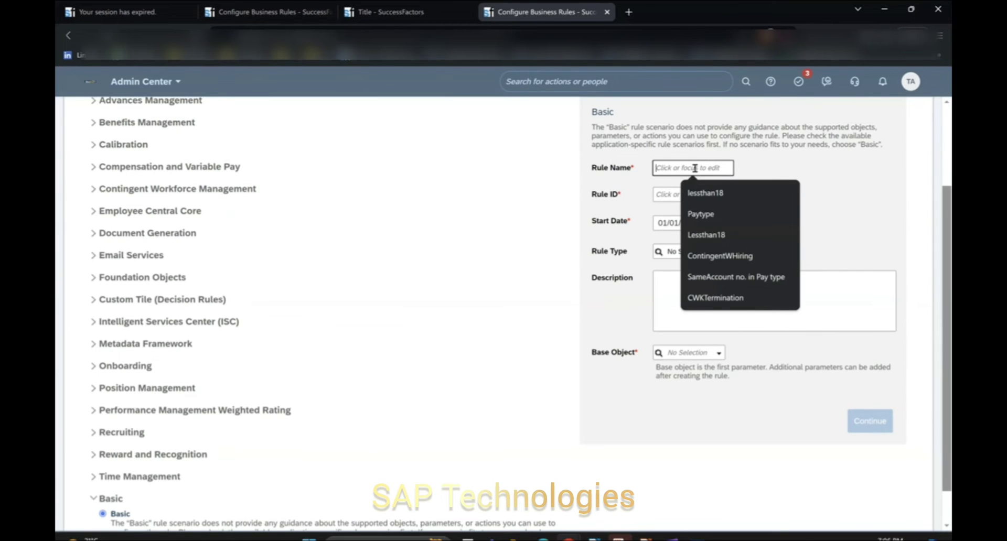
type("CHang")
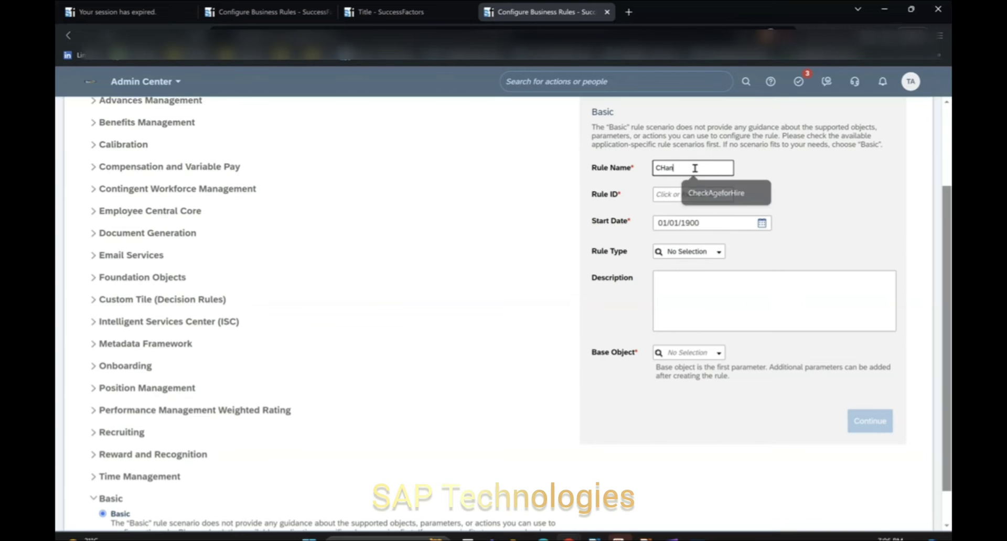
key("BackSpace")
key("BackSpace")
key("BackSpace")
key("BackSpace")
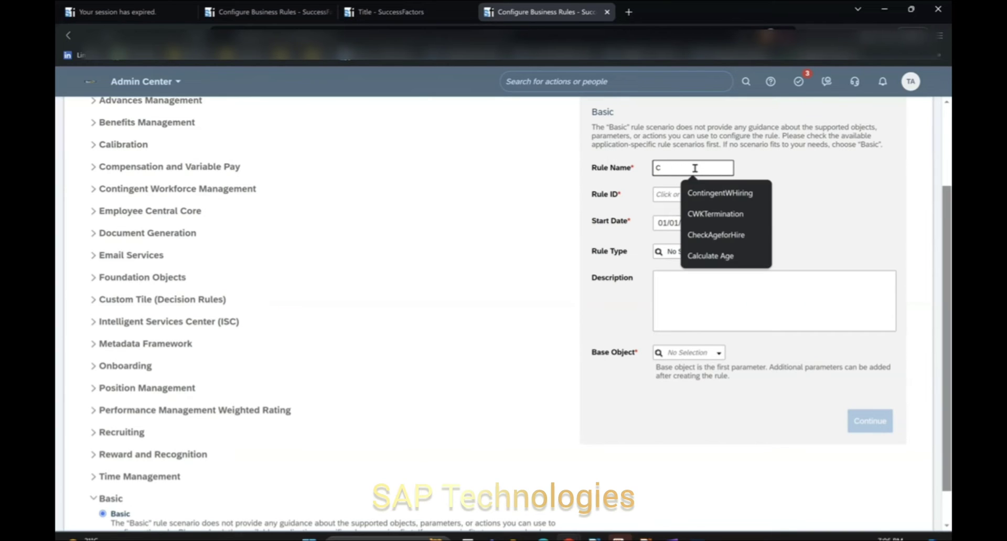
type("hangein na")
key("BackSpace")
key("BackSpace")
type("name")
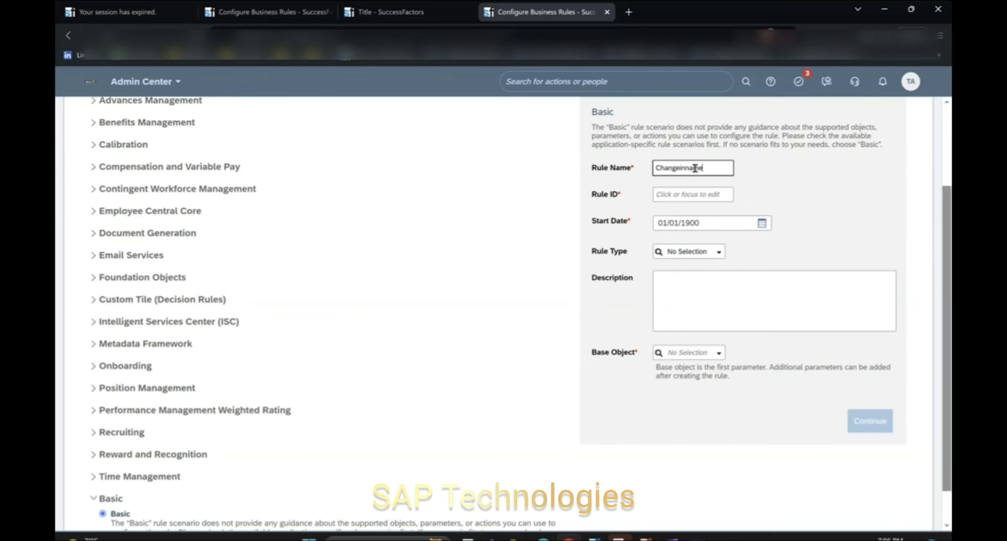
key("Tab")
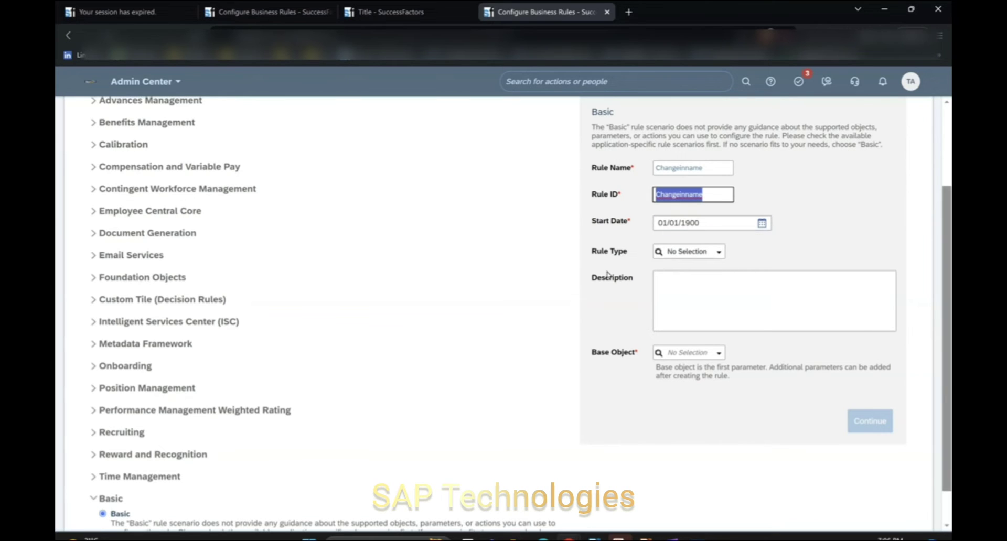
Step: Set the rule type to Personal Iformation (PERSONALINFO)
left_click(721, 257)
left_click(720, 253)
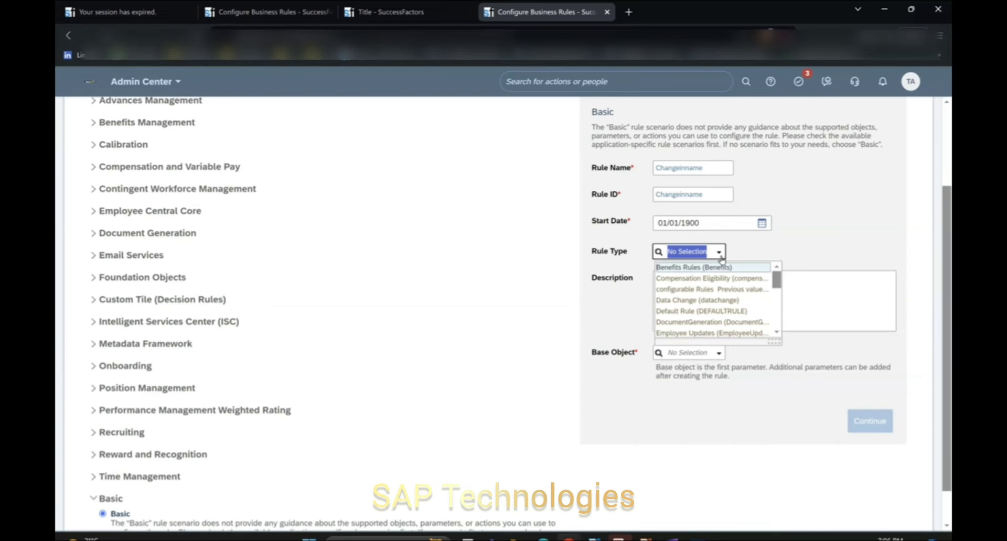
type("personal")
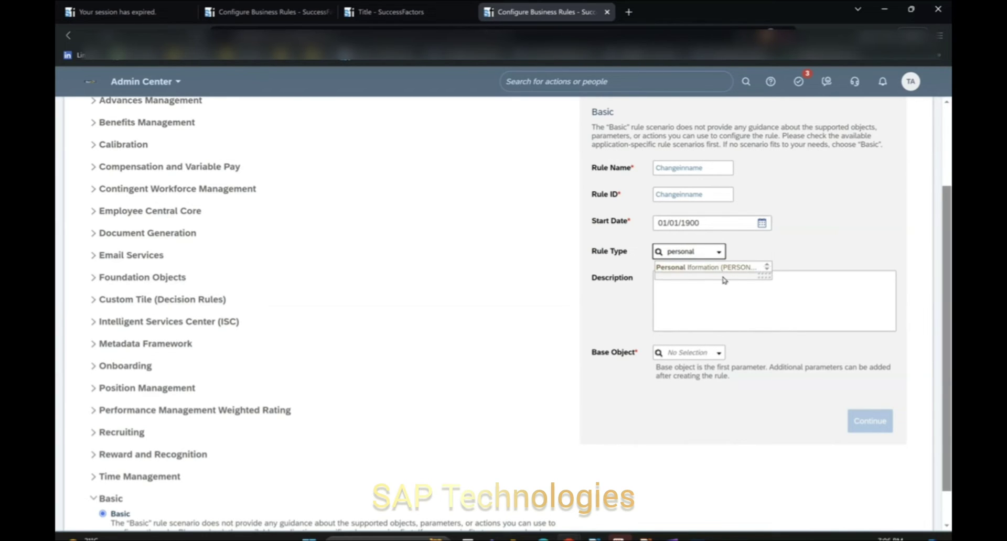
left_click(717, 268)
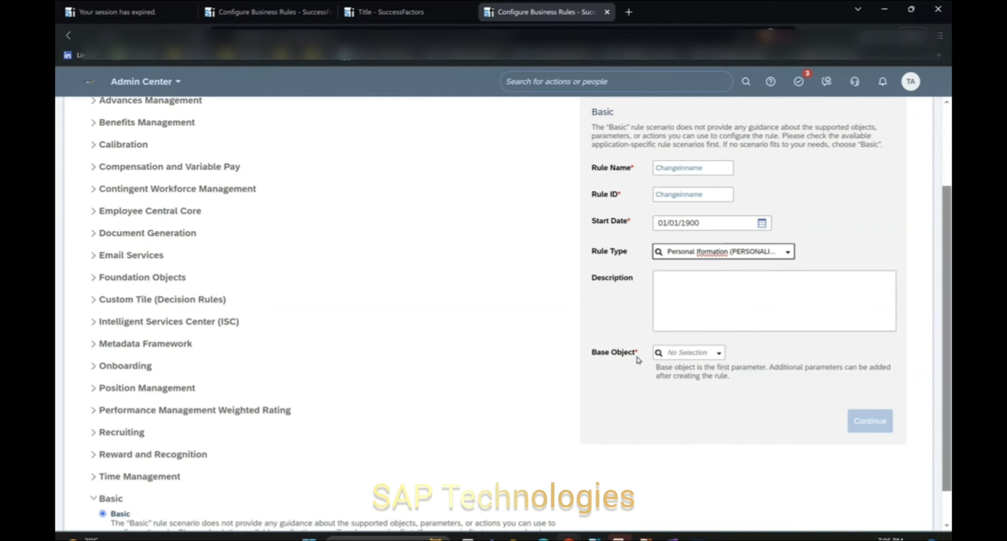
Step: Set the base object to Personal Information Model (recommended) and continue to the rule editor
left_click(720, 356)
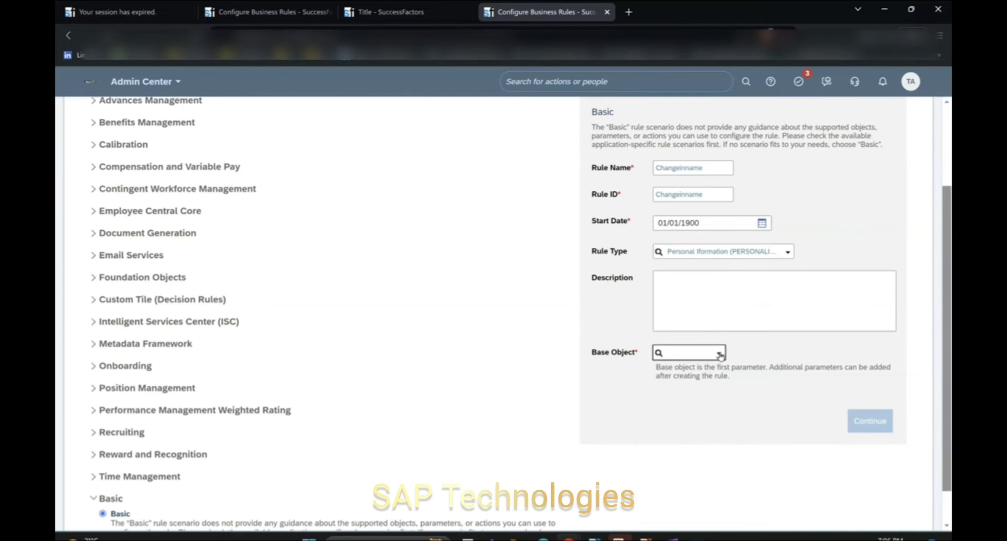
type("personal info")
type("rma")
left_click(720, 354)
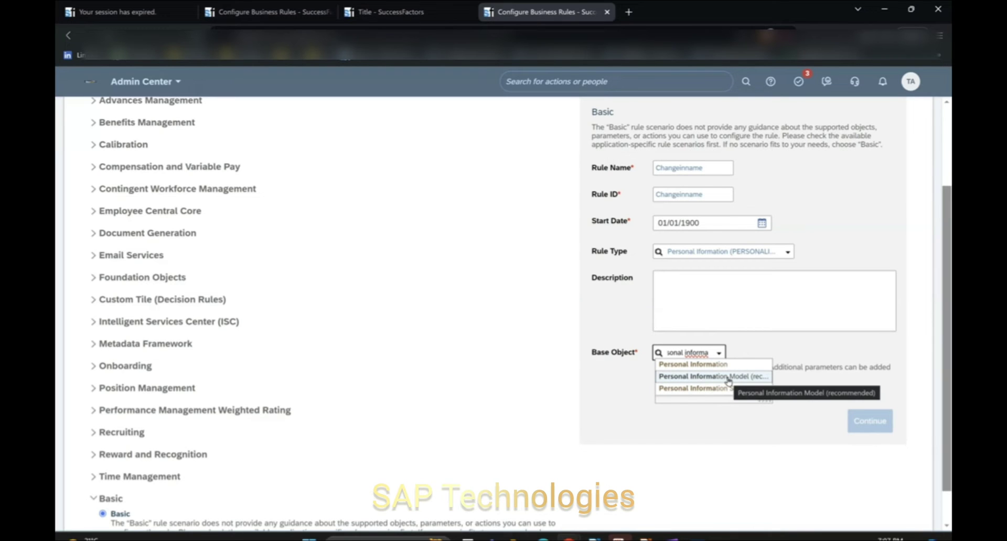
left_click(728, 377)
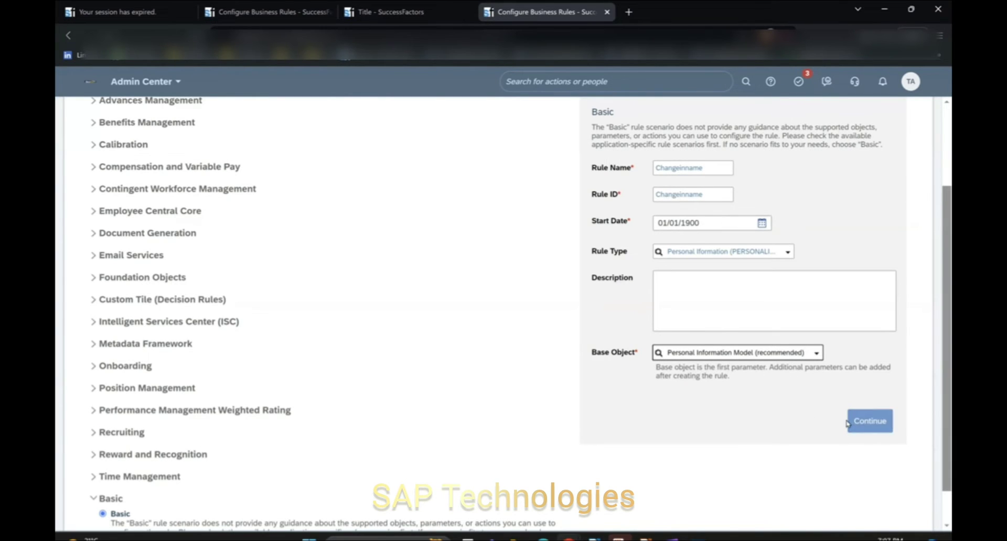
left_click(865, 422)
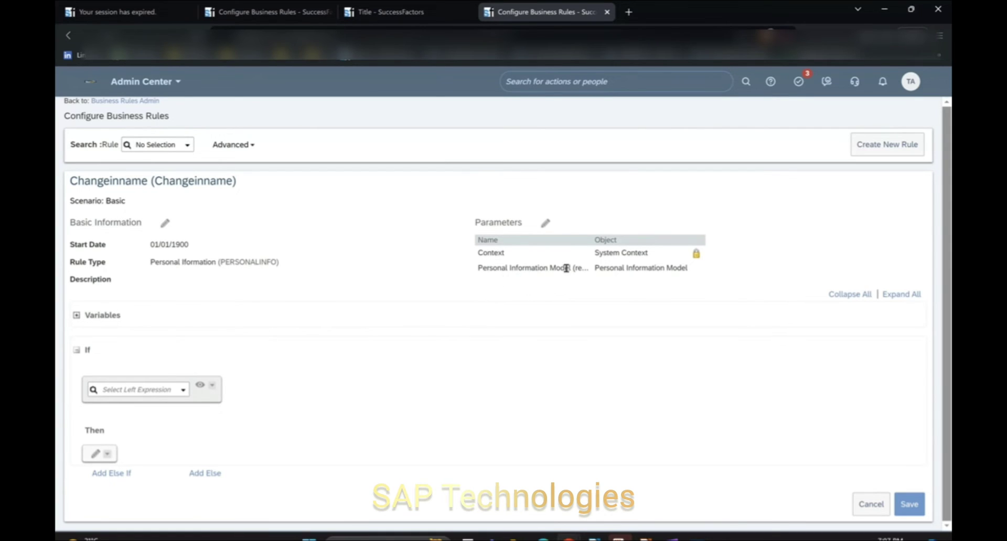
Step: Define the If condition as Personal Information Model First Name Value is not equal to First Name Previous Value
left_click(106, 388)
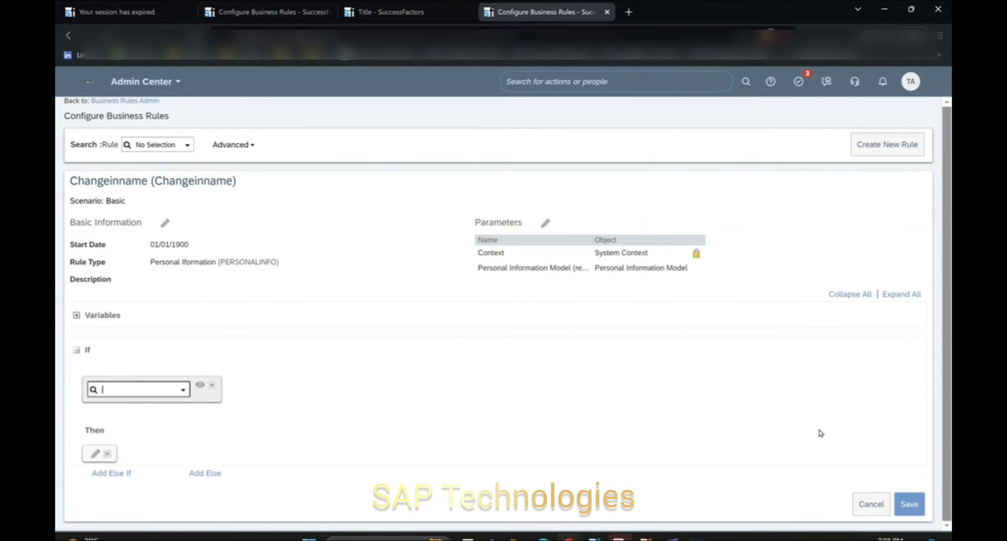
left_click(184, 391)
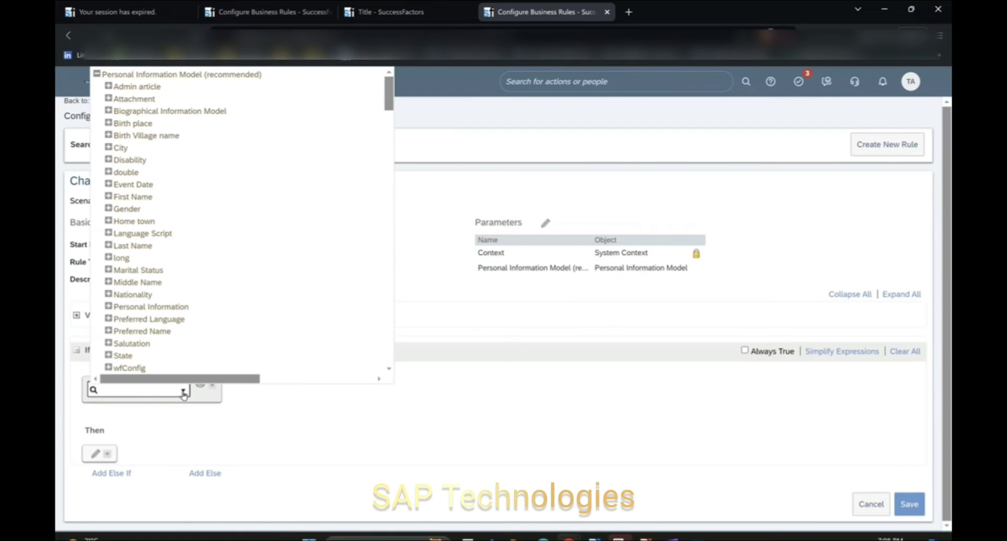
left_click(108, 196)
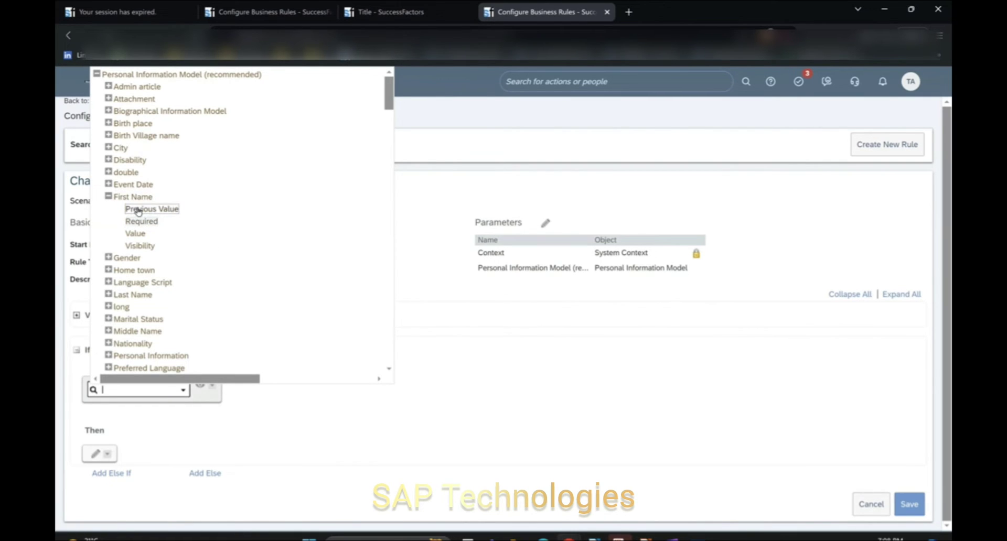
left_click(134, 234)
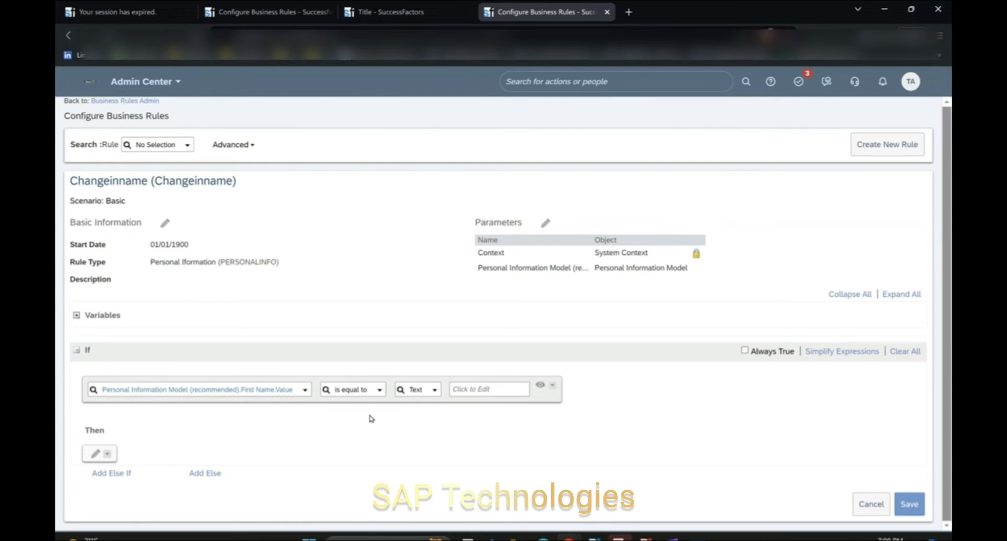
left_click(381, 391)
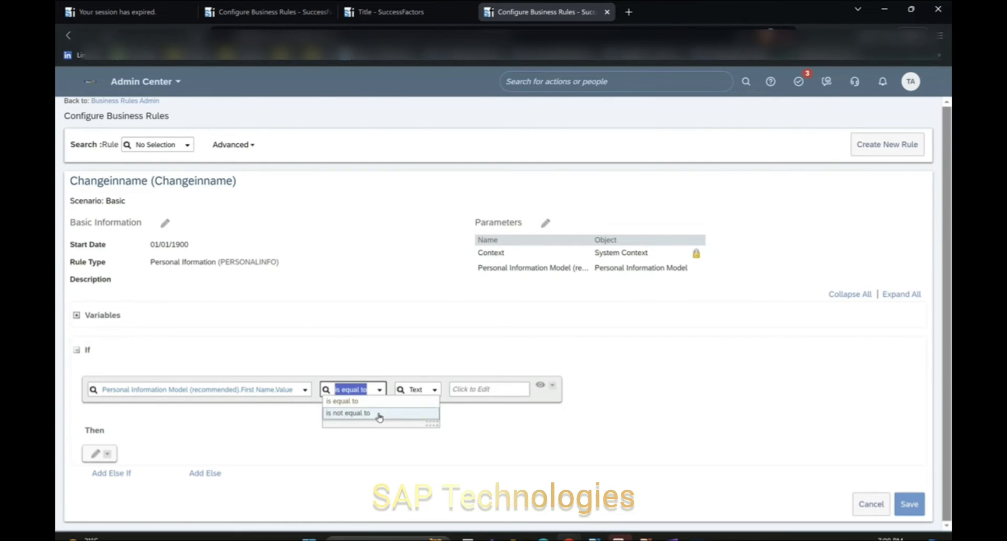
left_click(376, 412)
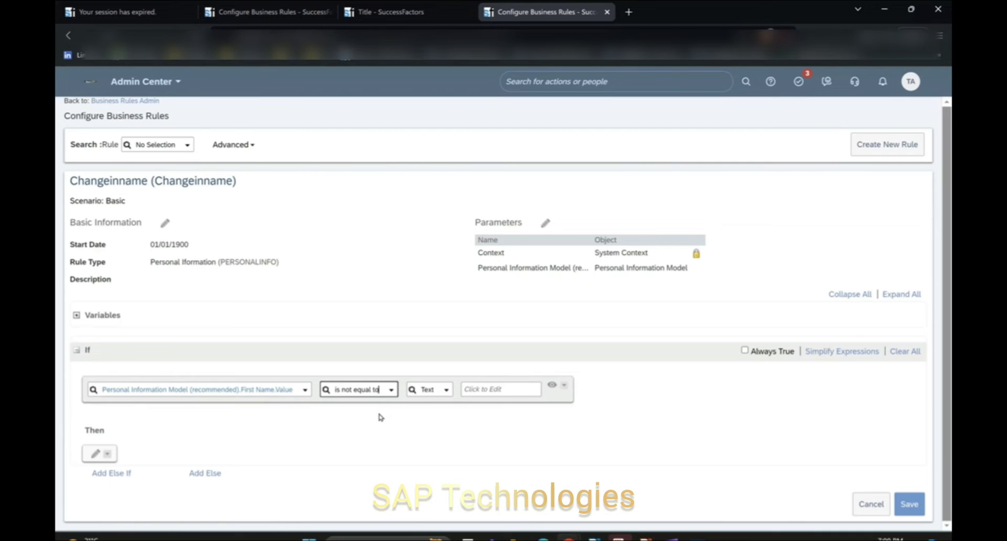
left_click(447, 392)
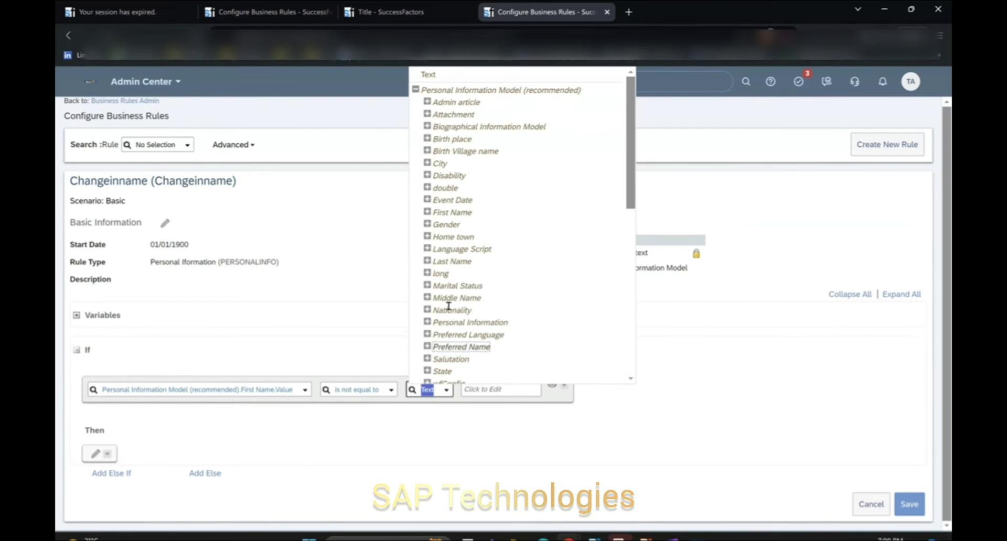
left_click(427, 213)
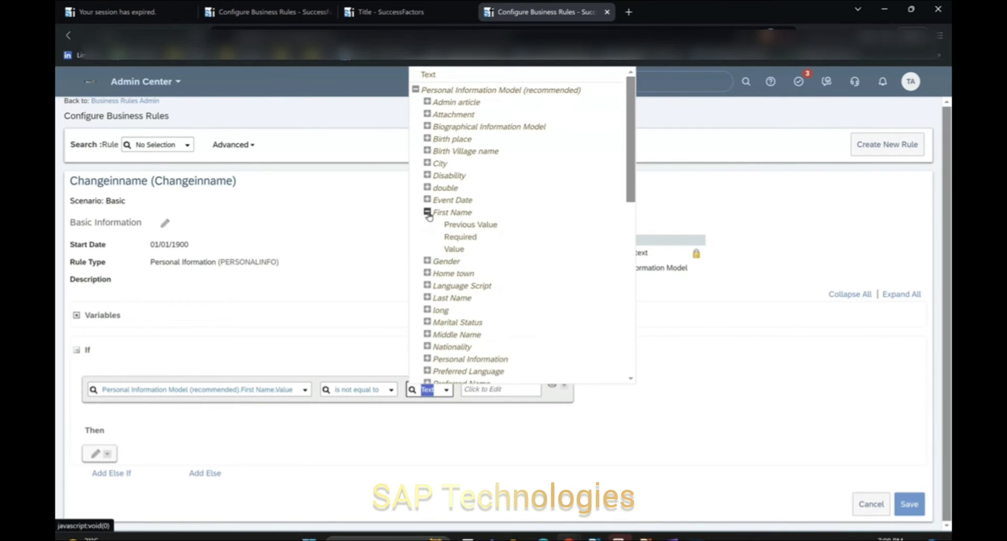
left_click(467, 225)
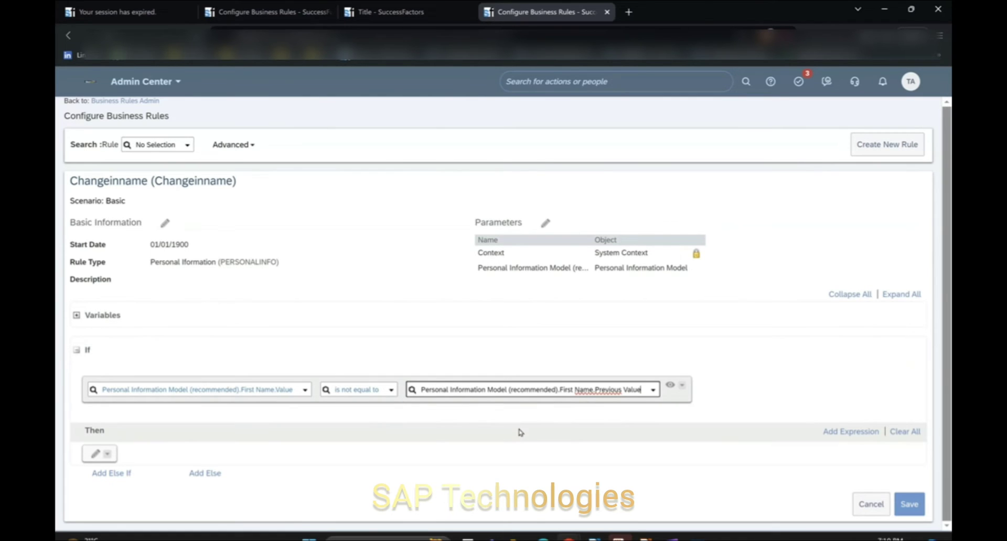
left_click(618, 417)
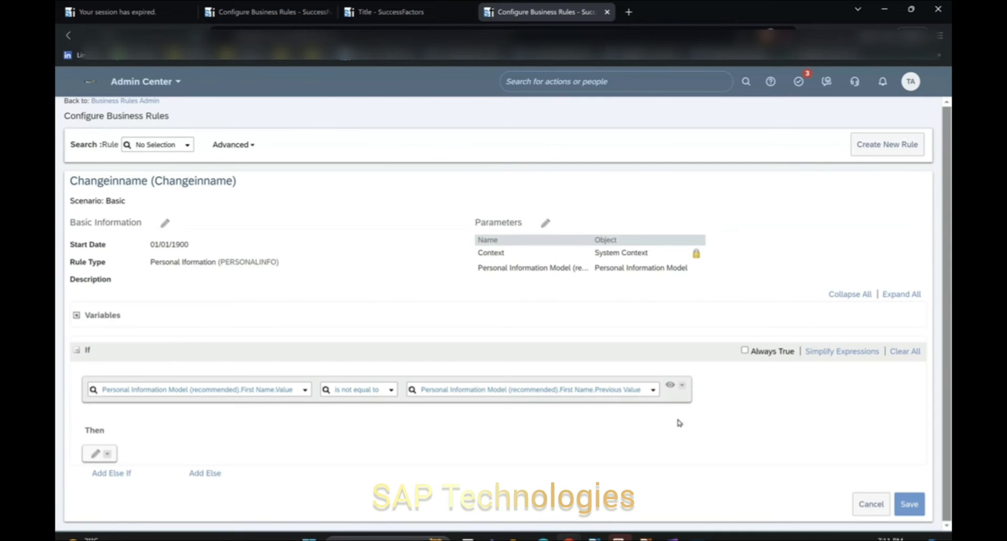
Step: Add a second expression to the If condition, joined to the First Name expression with OR
left_click(682, 387)
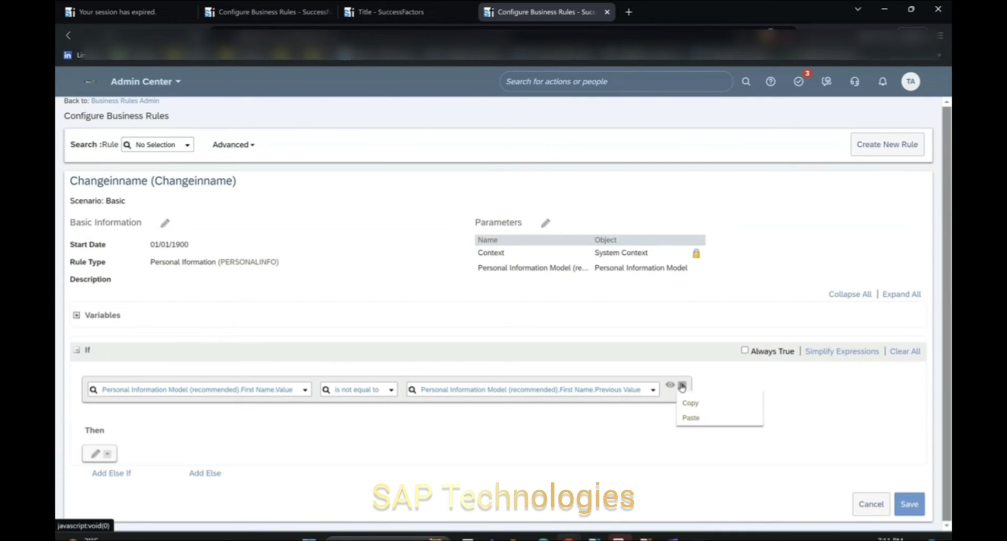
mouse_move(696, 415)
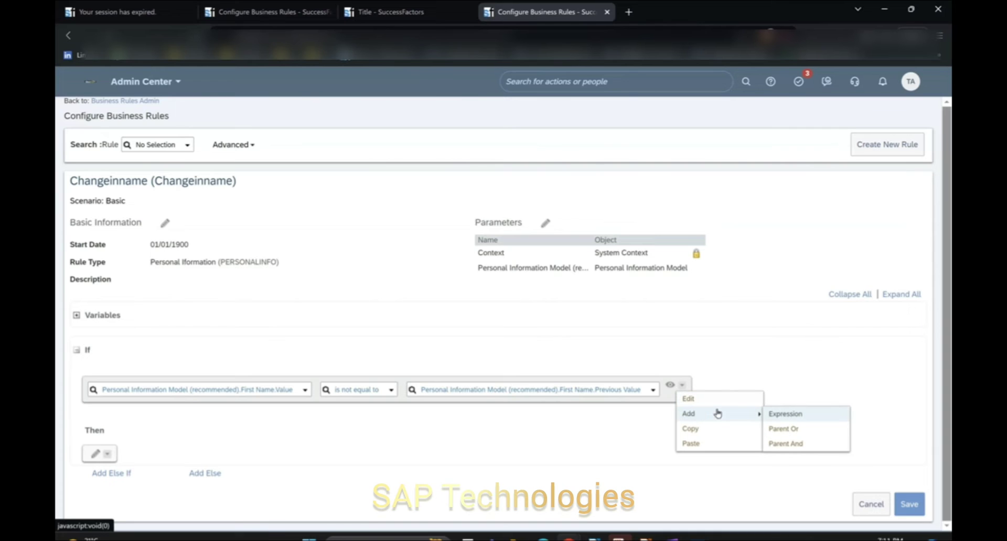
left_click(775, 417)
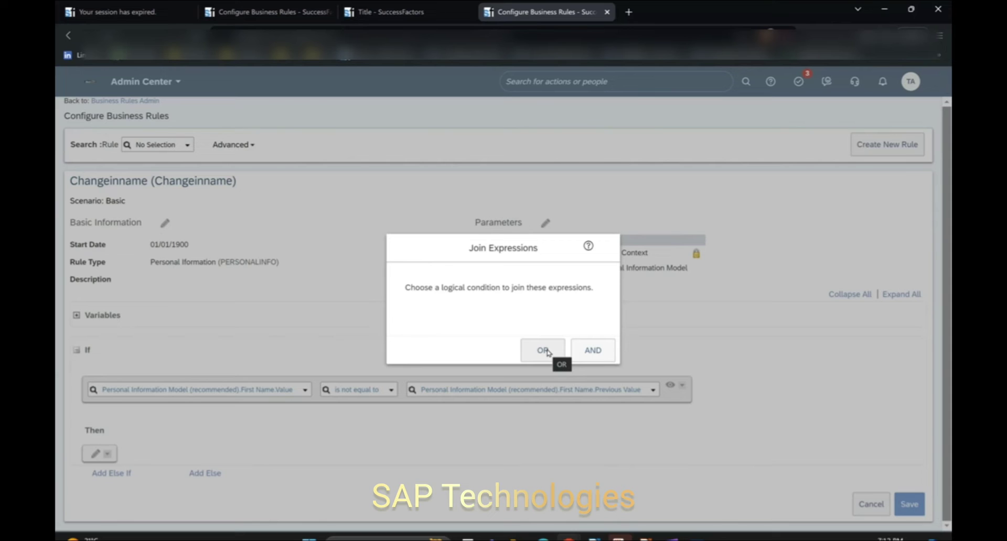
left_click(543, 351)
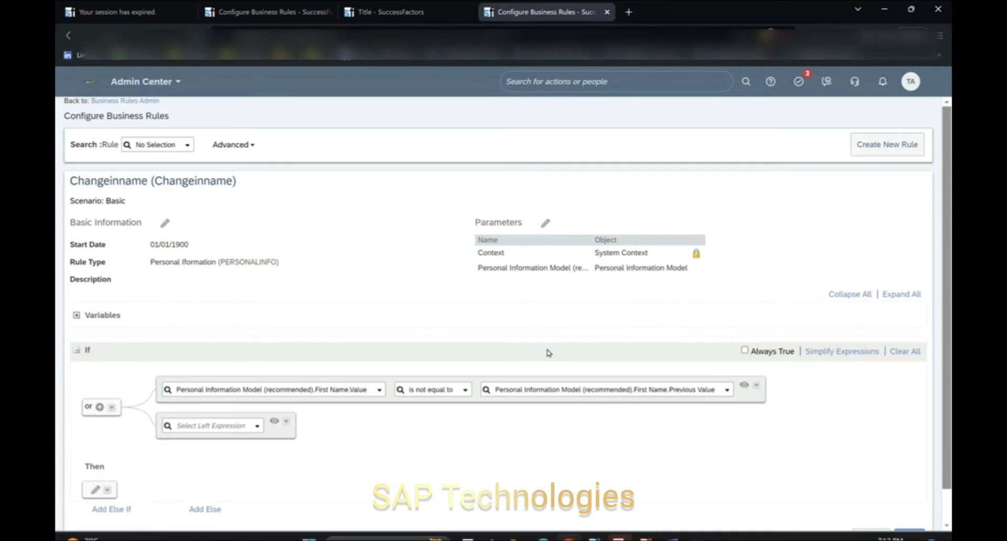
Step: Define the second If expression as Personal Information Model Last Name Value is not equal to Last Name Previous Value
left_click(256, 427)
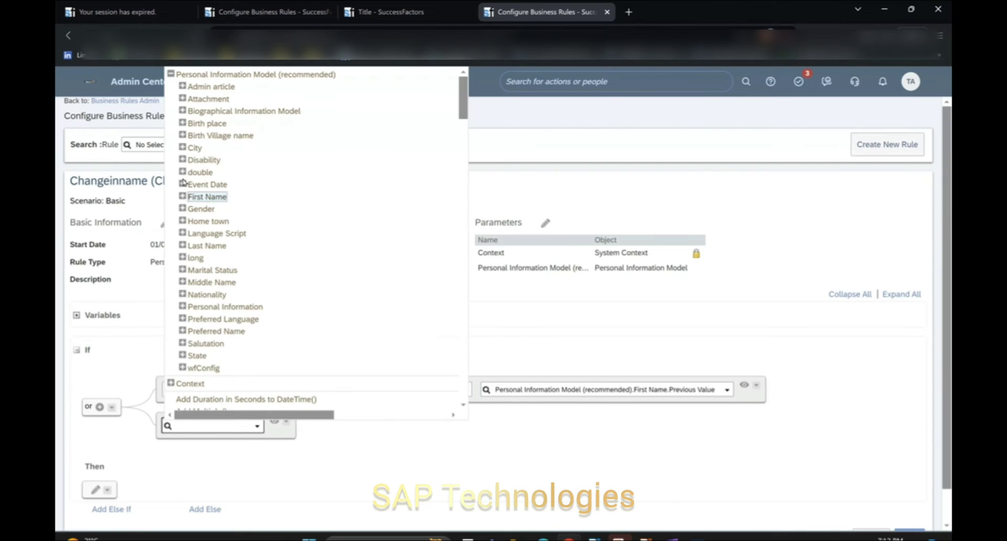
left_click(182, 246)
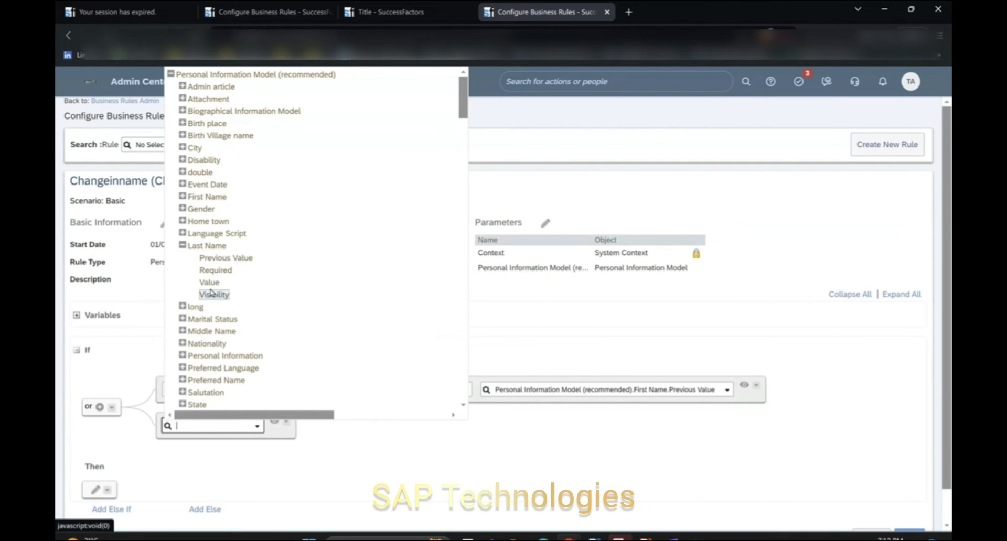
left_click(210, 283)
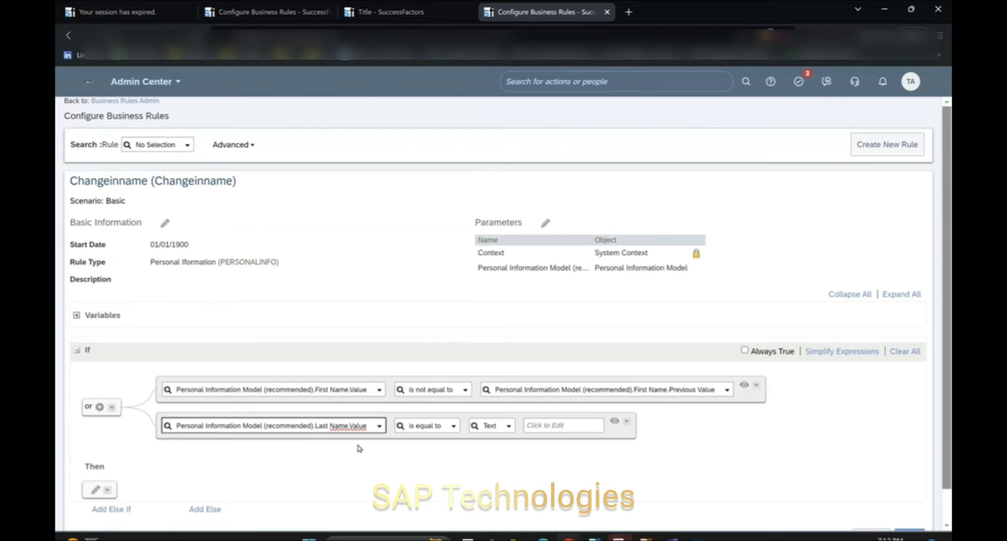
left_click(452, 426)
left_click(456, 450)
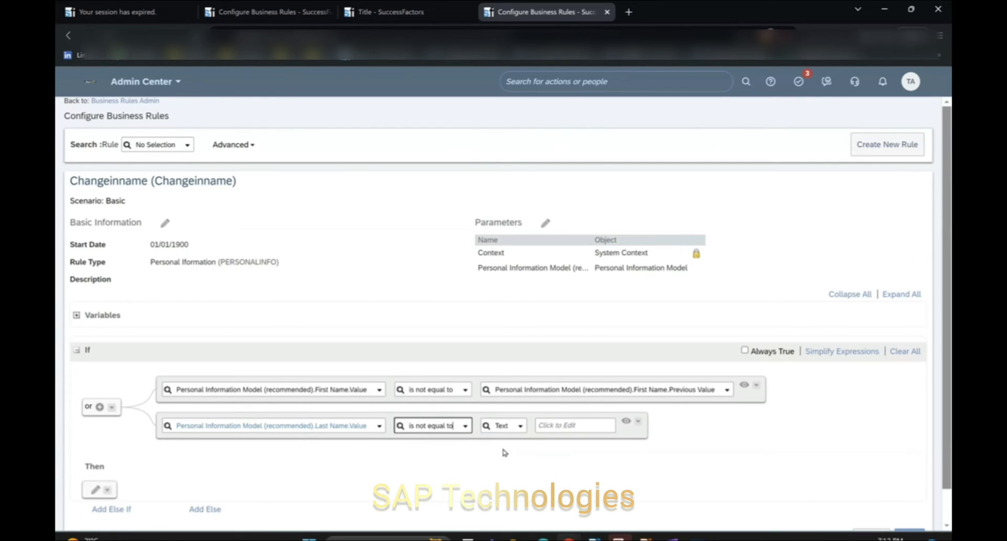
left_click(521, 427)
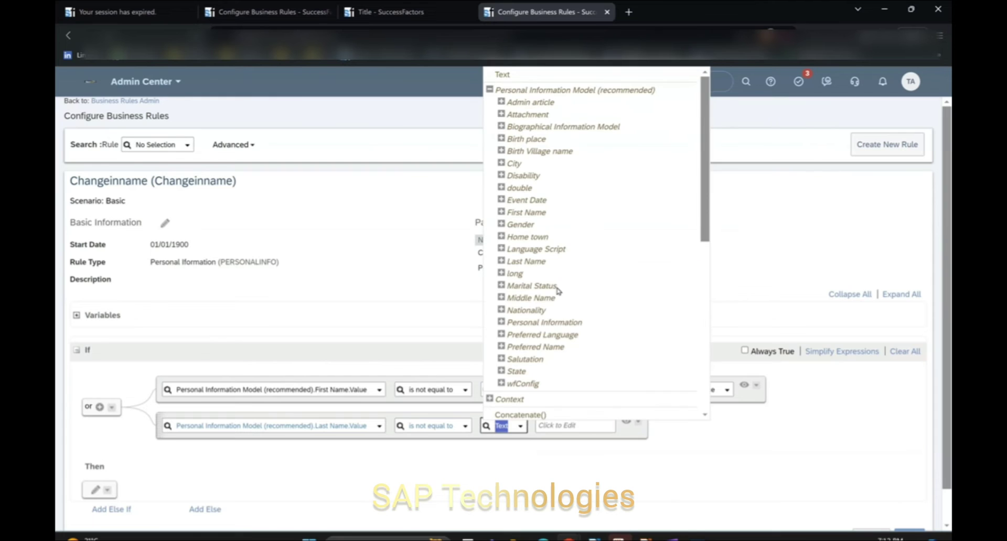
left_click(501, 261)
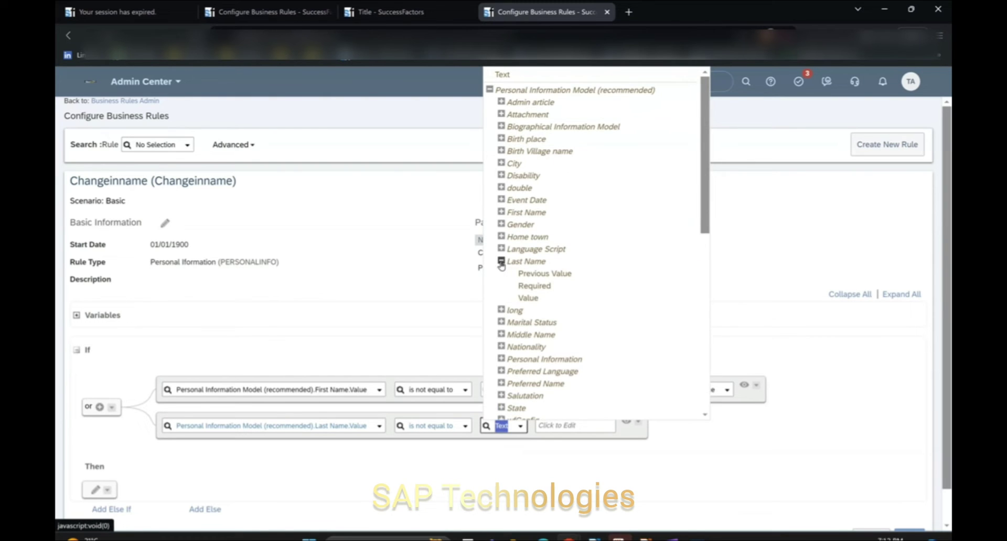
left_click(535, 270)
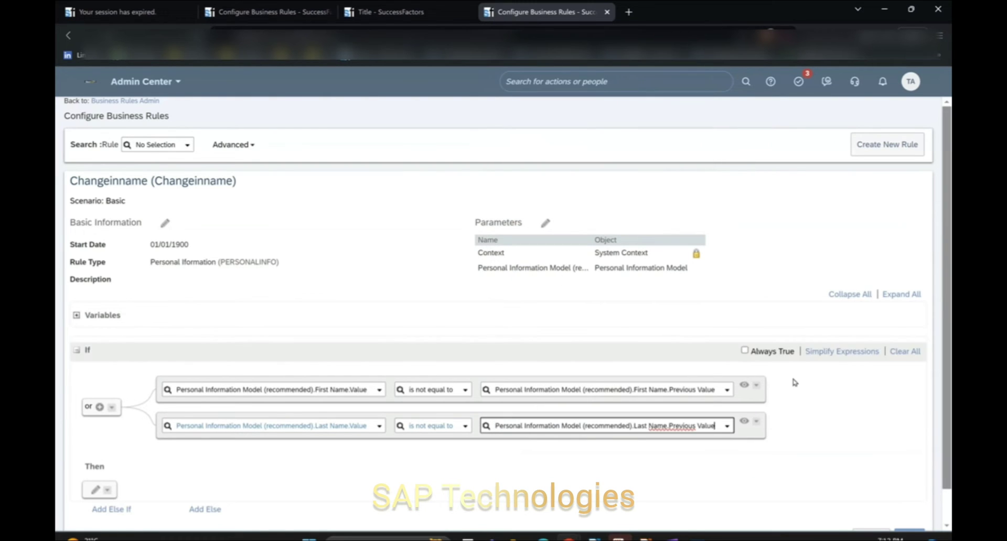
Step: Add a Then expression of type Set that targets the wfConfig Value of Personal Information Model (recommended)
scroll(797, 427, "down", 1)
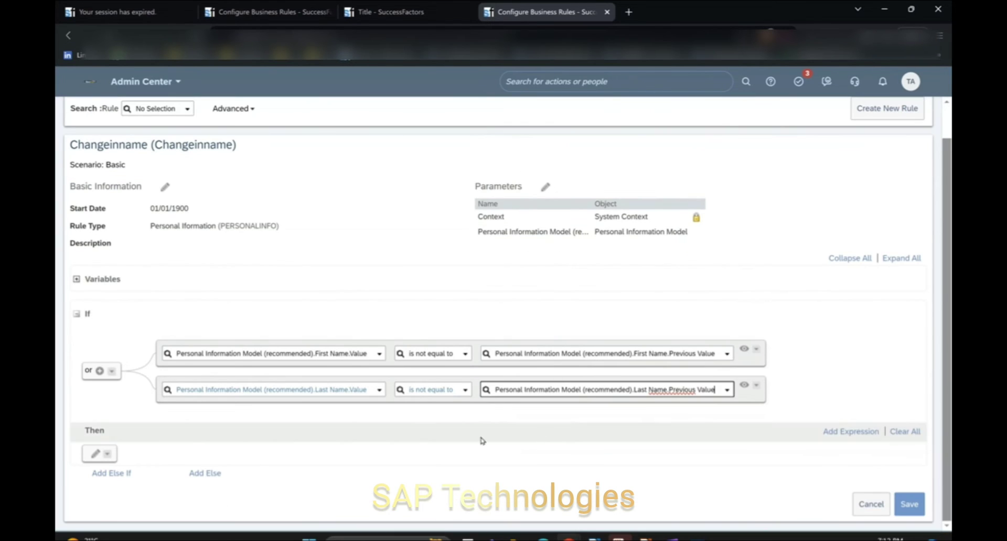
left_click(98, 454)
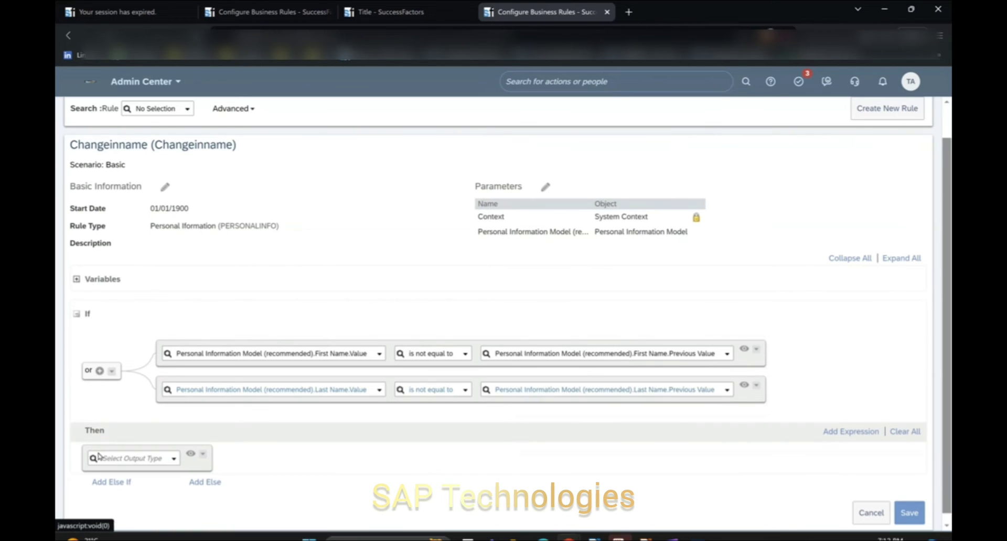
left_click(174, 460)
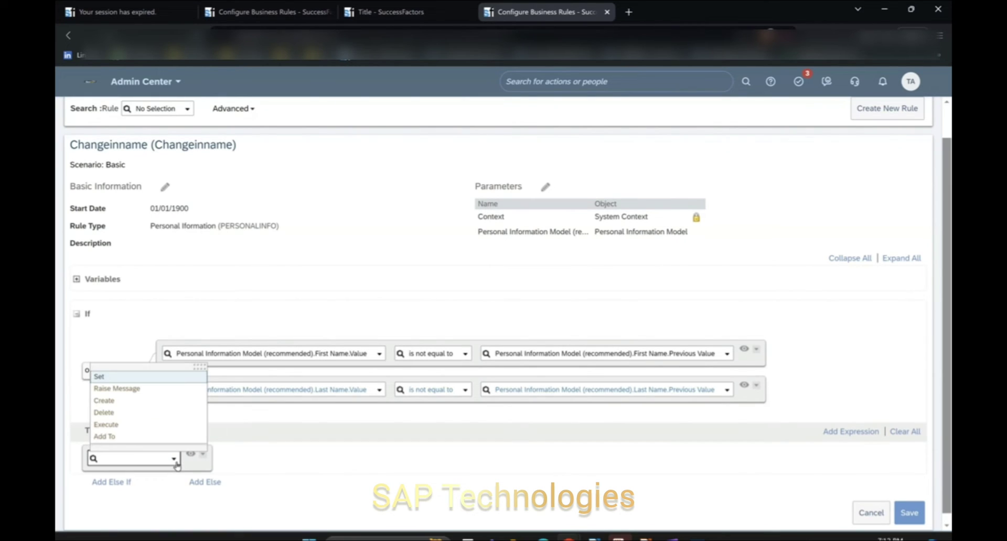
left_click(127, 378)
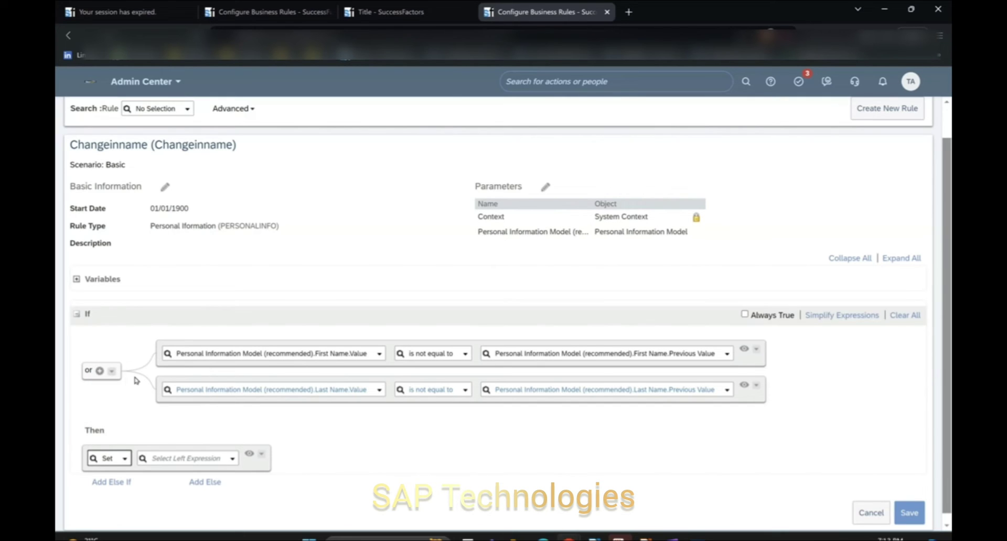
left_click(232, 464)
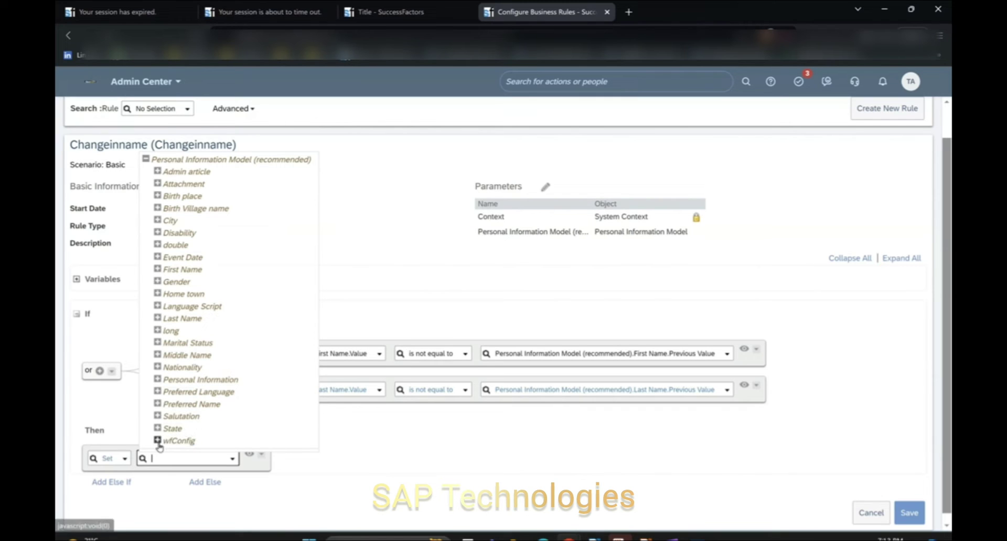
left_click(157, 441)
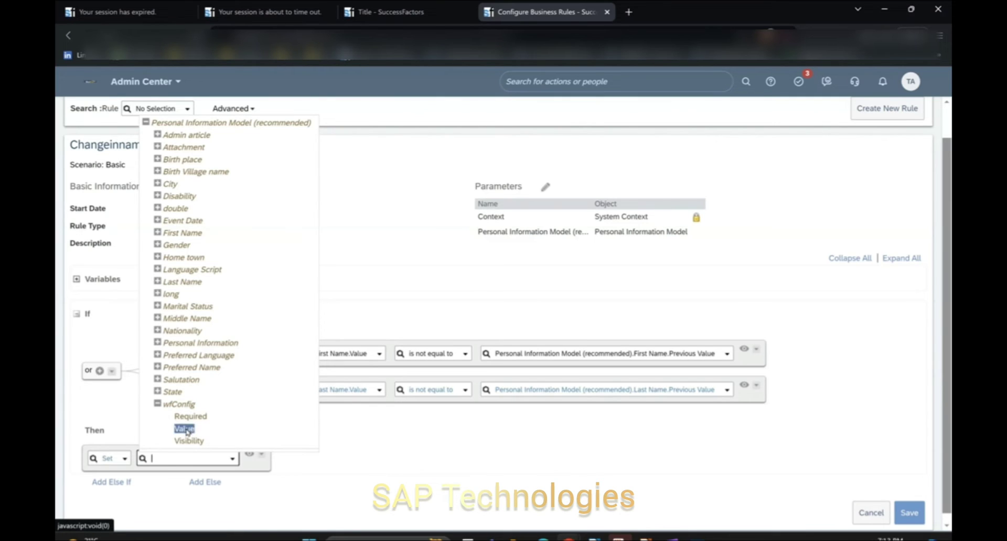
left_click(184, 430)
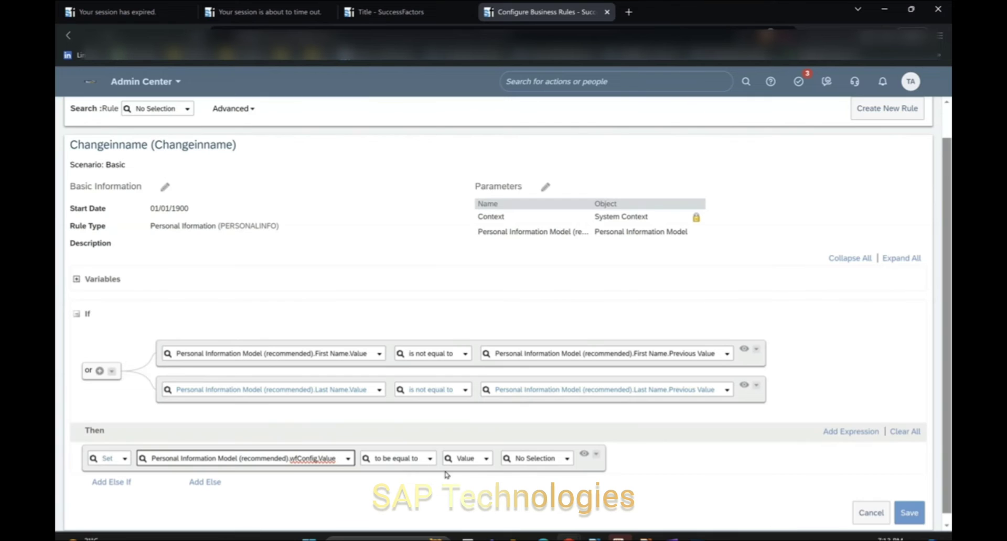
Step: Set the wfConfig Value to the FirstnamechangeWF workflow and save the Changeinname rule
left_click(537, 457)
type("firstna")
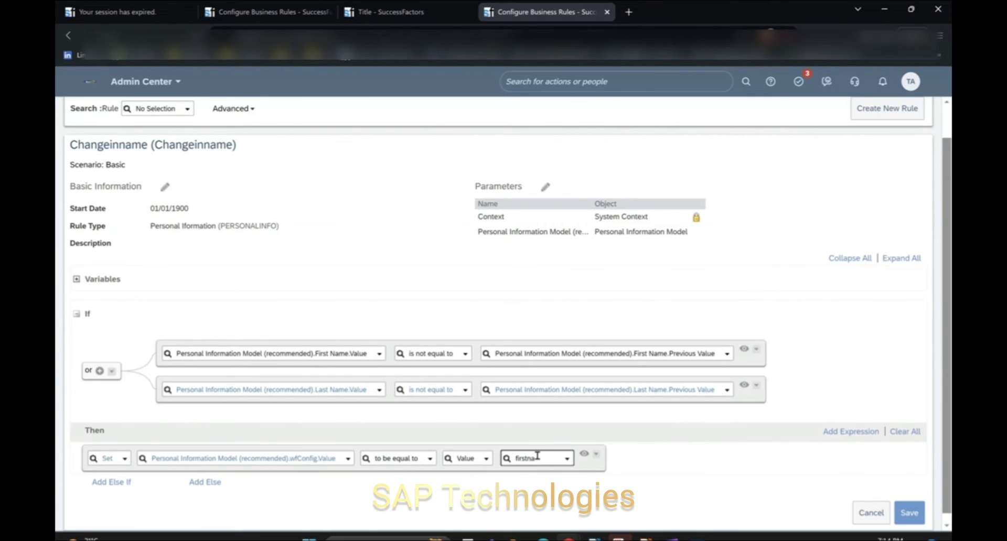
type("n")
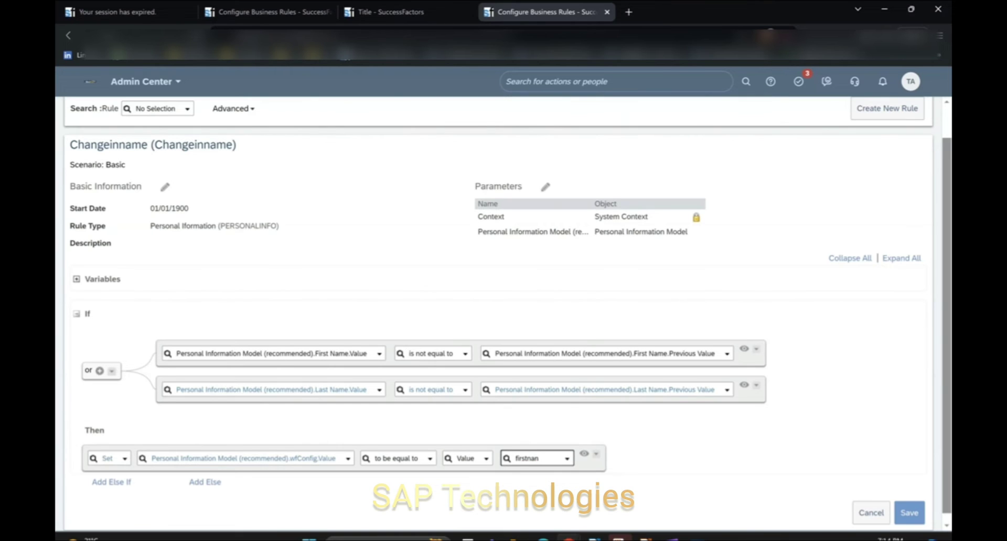
key("BackSpace")
type("m")
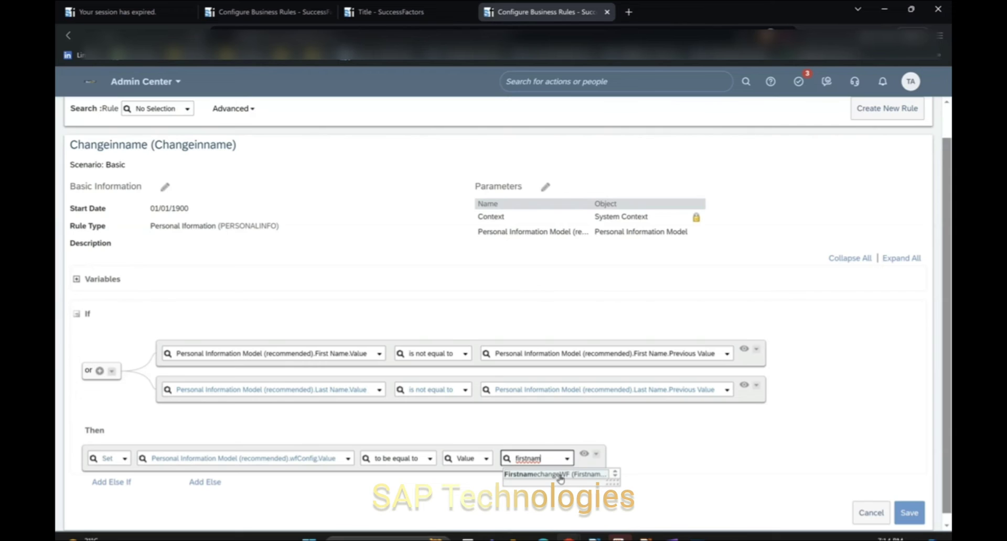
left_click(560, 478)
left_click(681, 507)
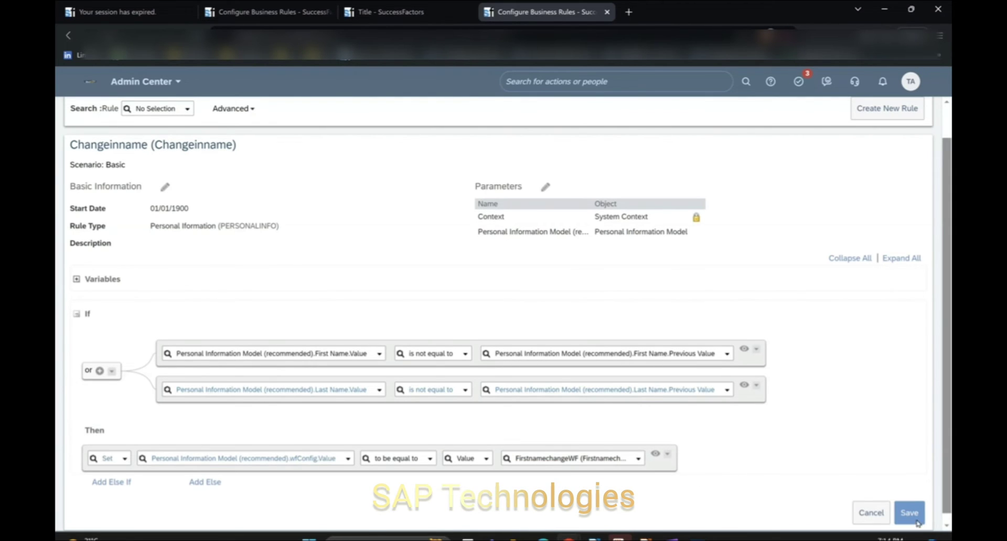
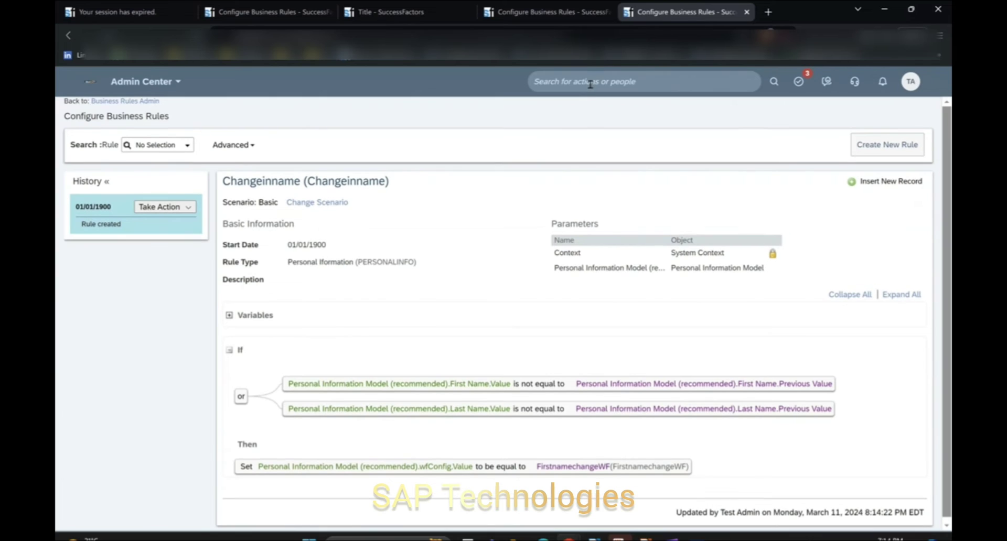
Step: Go to Manage Business Configuration and open the personalInfo HRIS element for correction
type("manage b")
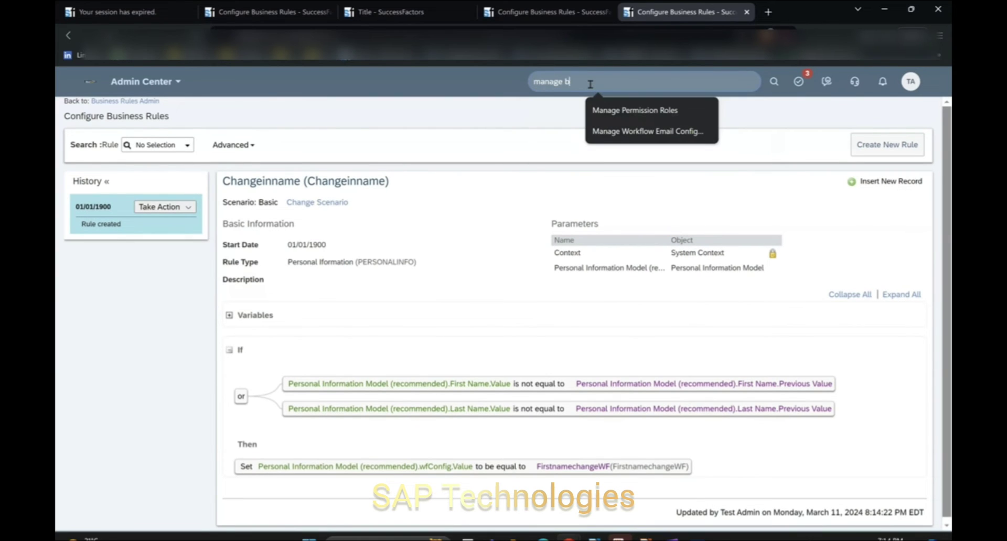
type("usiness conf")
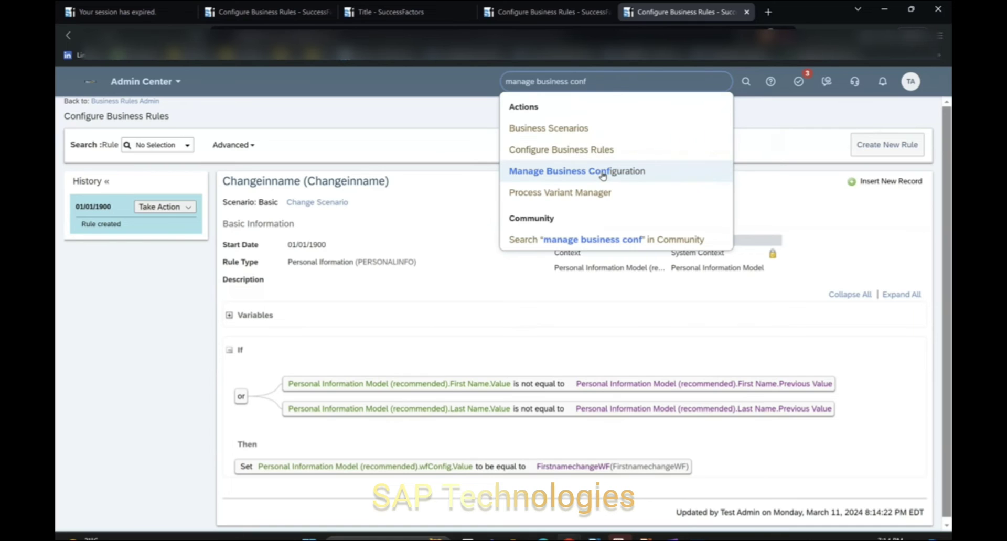
left_click(603, 174)
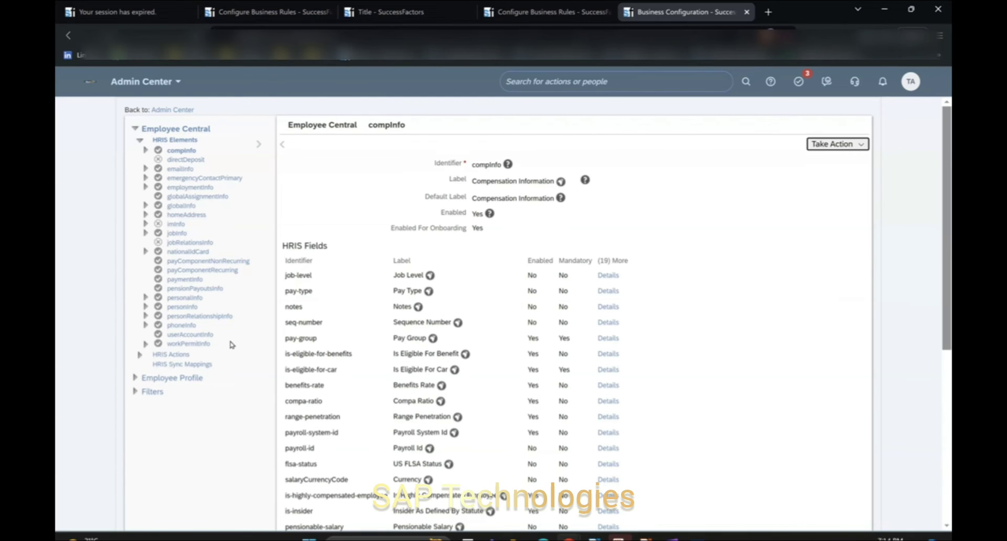
left_click(182, 300)
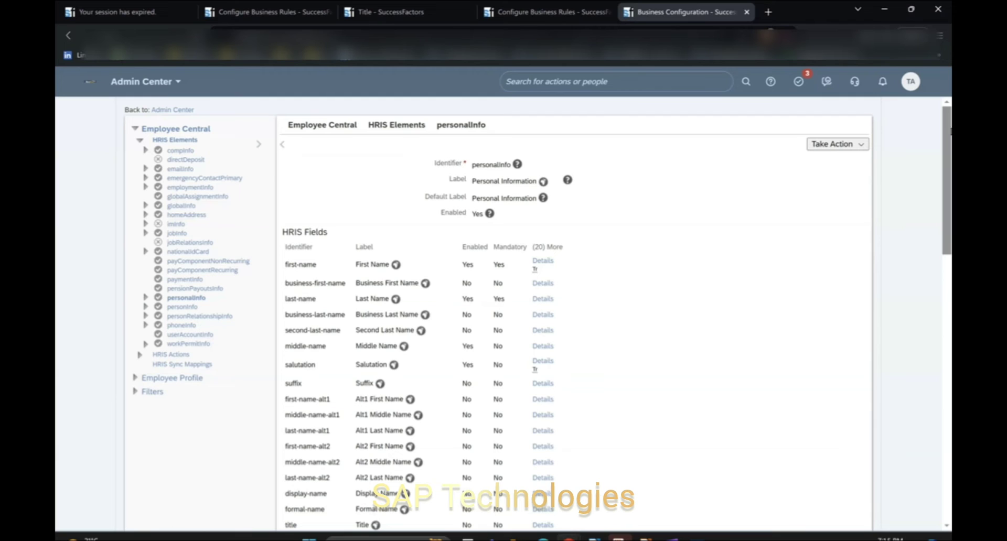
left_click(863, 144)
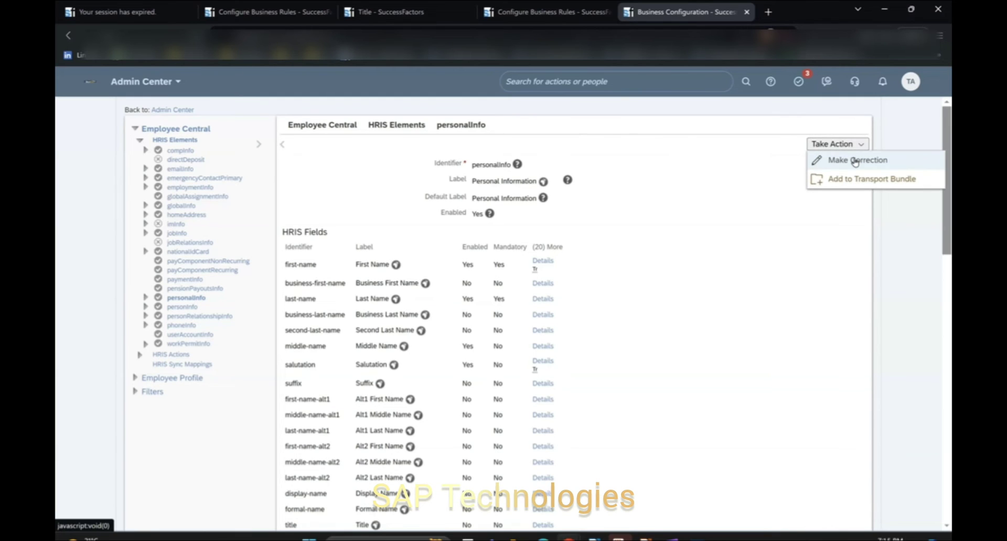
left_click(856, 161)
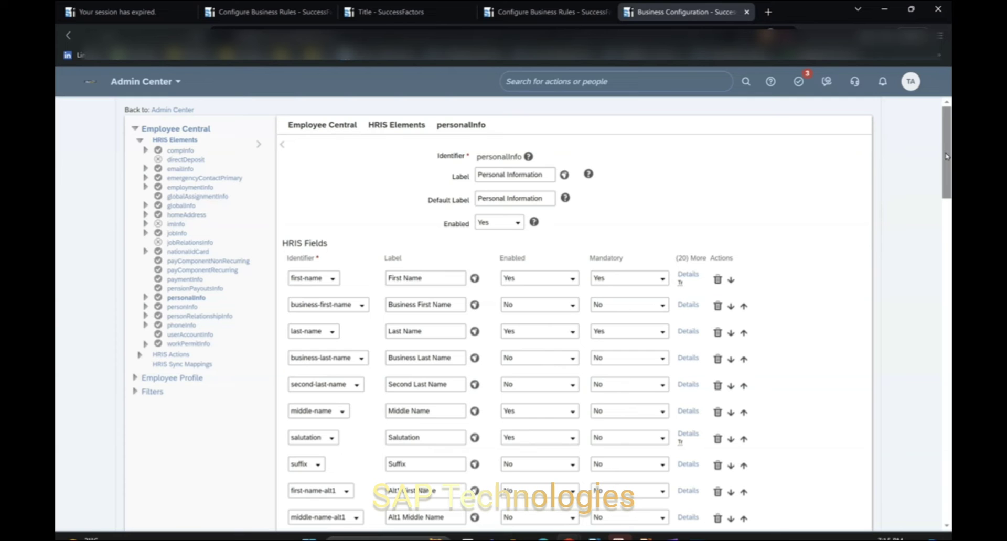
Step: Add an enabled onSave trigger rule for the Personal Information Model that runs Changeinname, and save the personalInfo configuration
left_click_drag(947, 155, 951, 481)
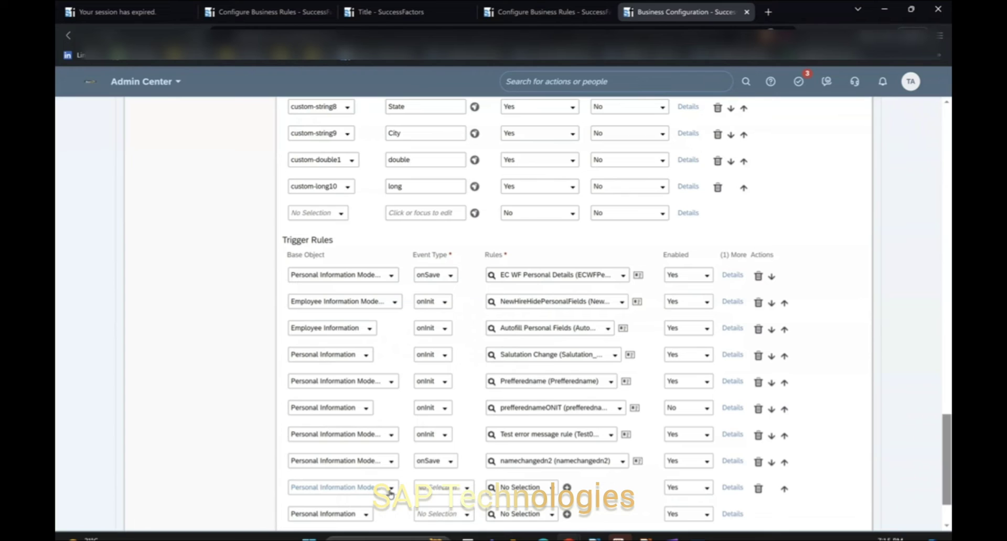
left_click(466, 488)
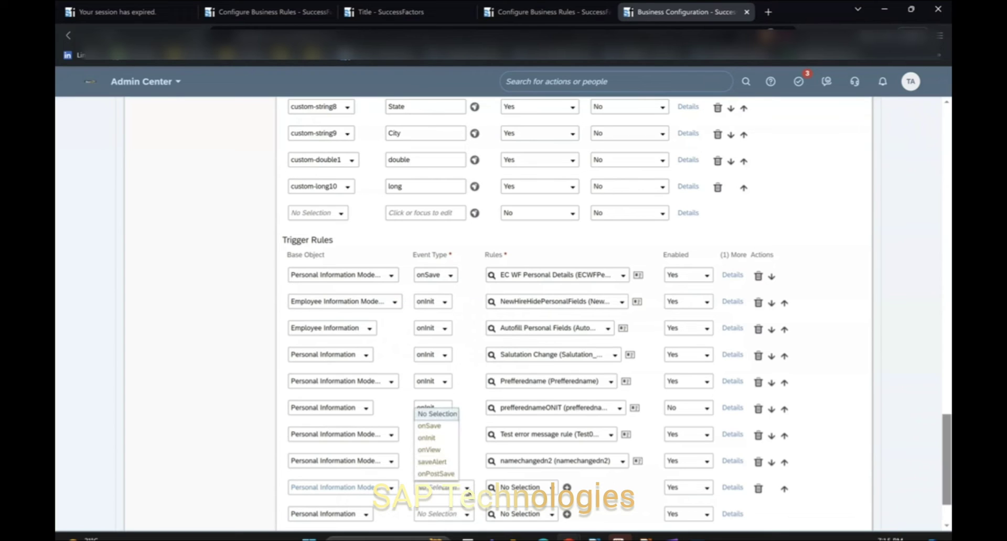
left_click(442, 427)
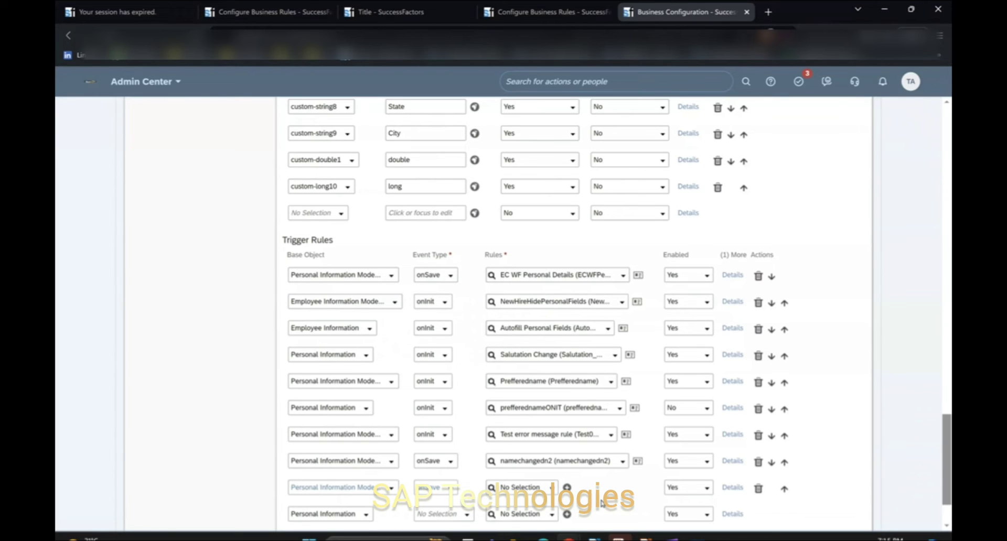
left_click(551, 492)
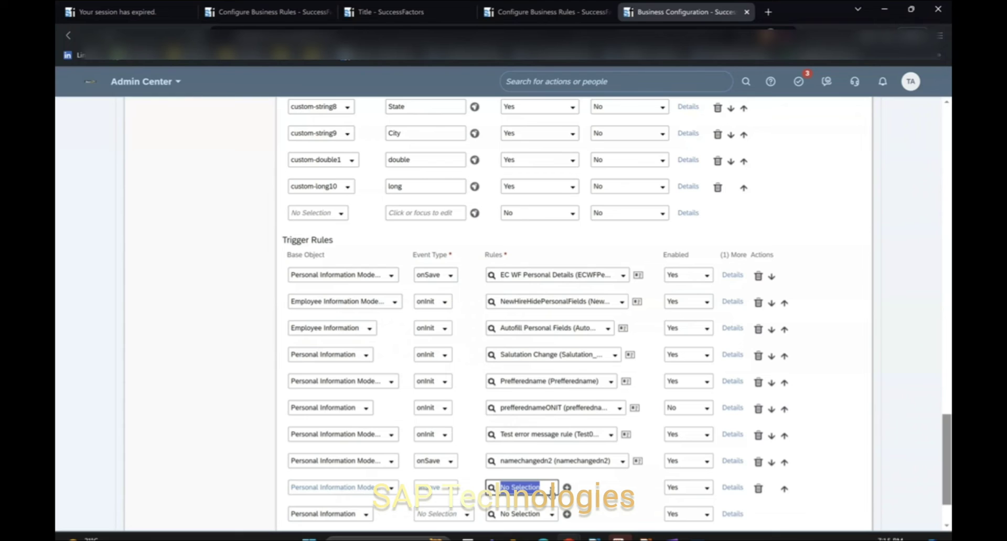
left_click(551, 492)
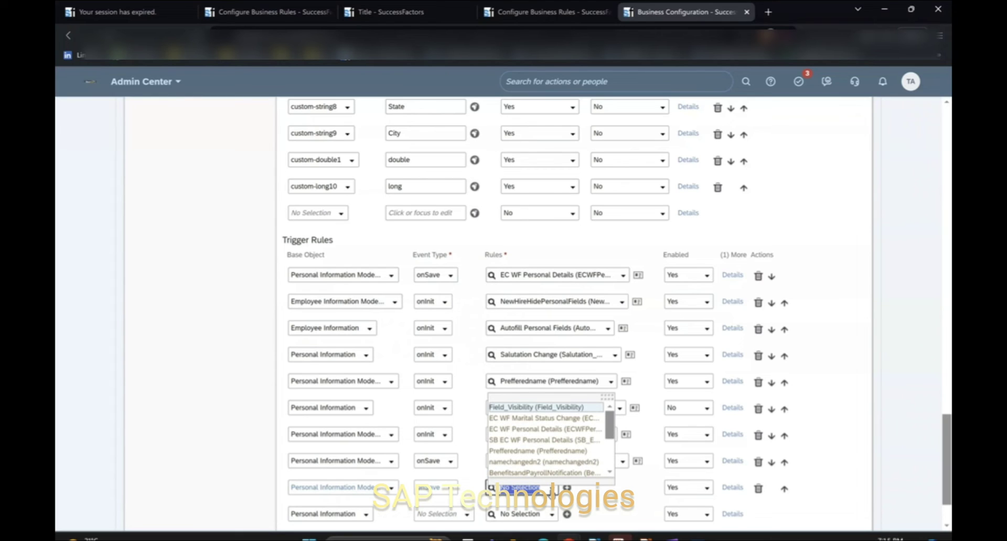
type("change")
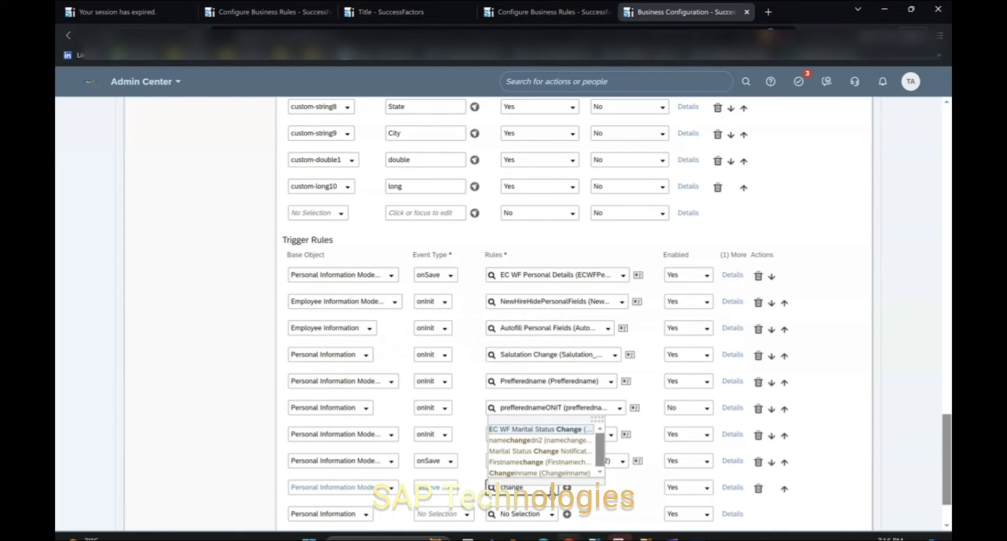
left_click(543, 478)
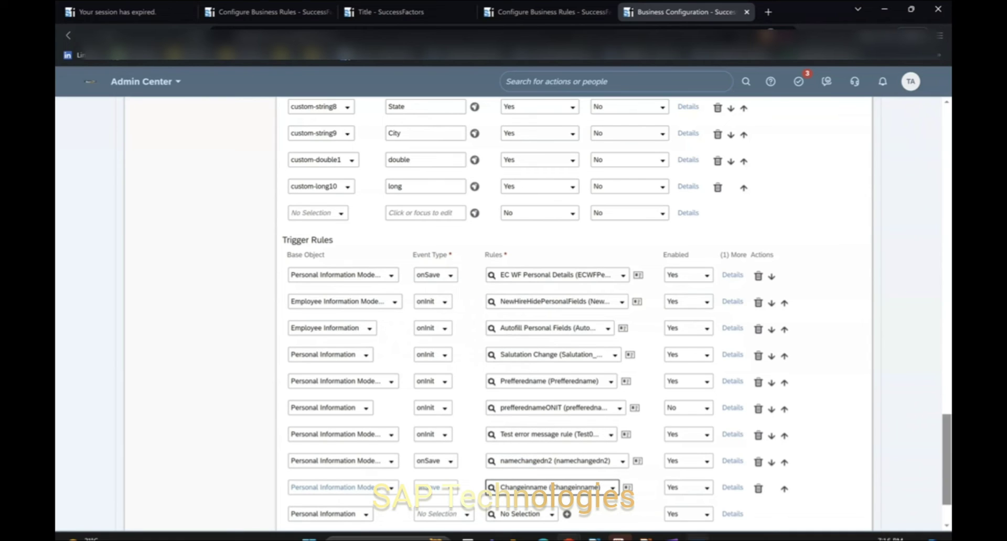
mouse_move(708, 537)
left_click_drag(947, 447, 940, 504)
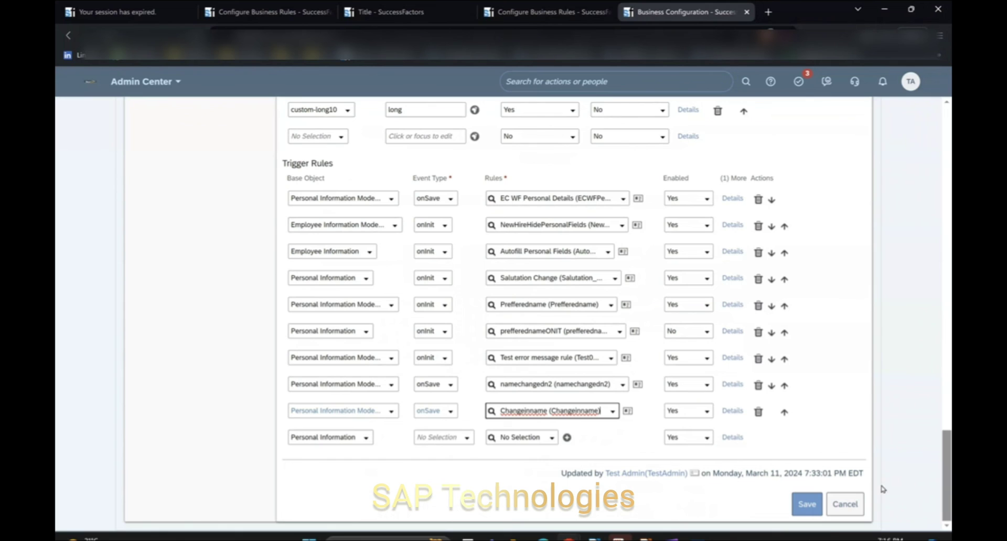
left_click(802, 504)
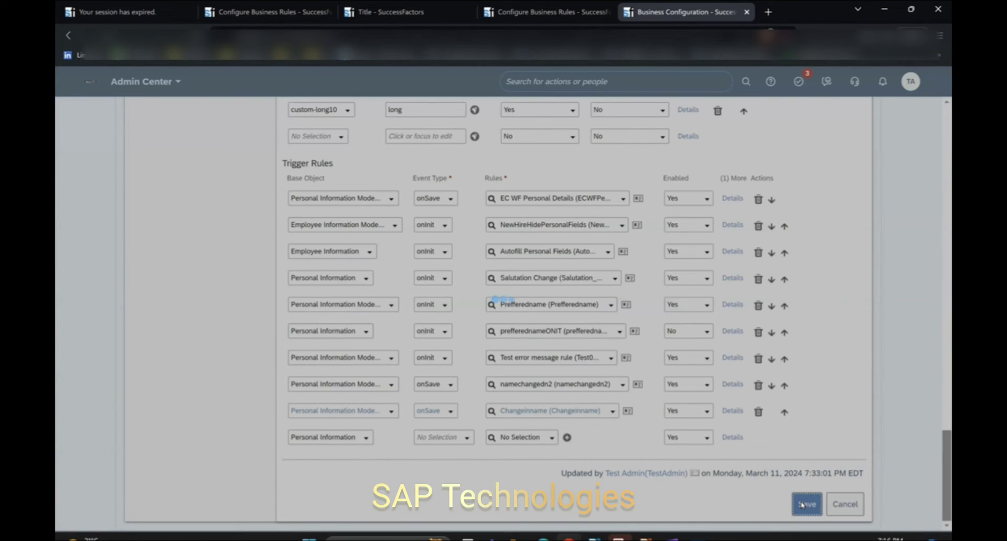
Step: Search for the VP Global People Operations employee by first name and open the employee's profile
left_click(541, 9)
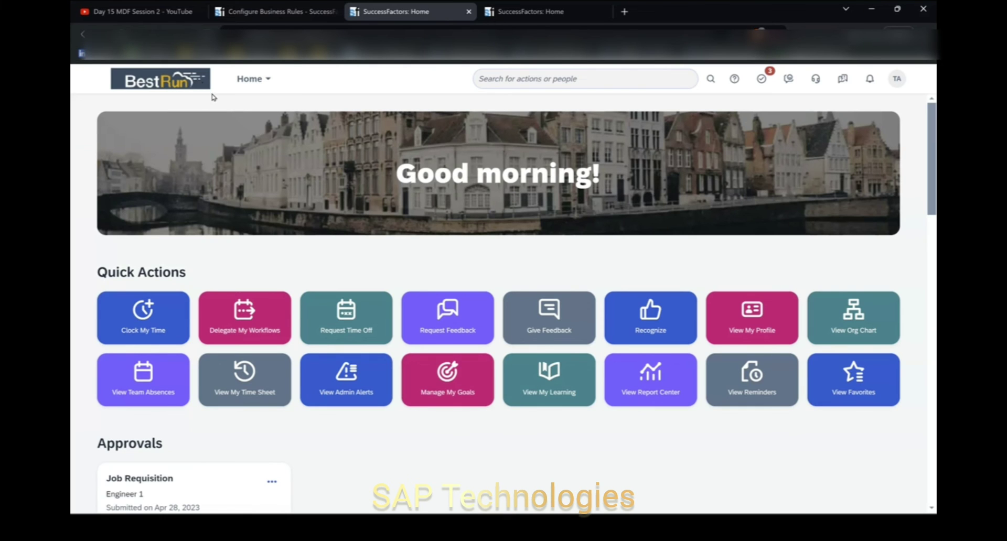
left_click(517, 83)
type("charles")
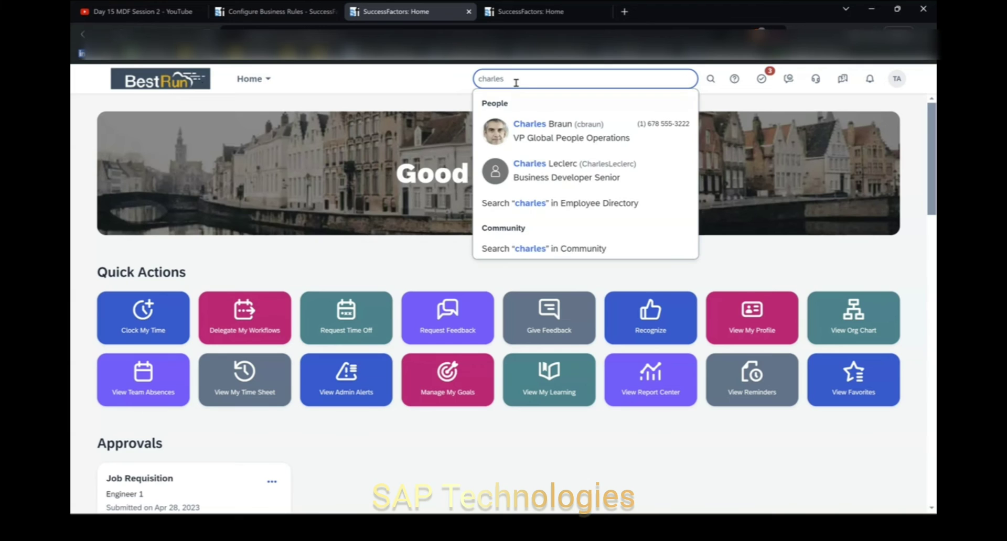
left_click(555, 137)
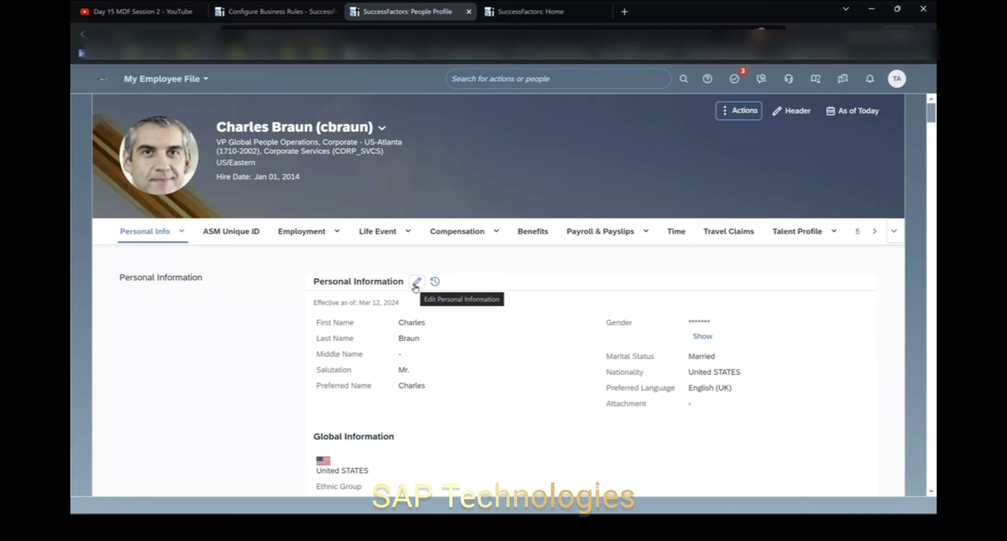
Step: Edit the employee's Personal Information with an effective date of Mar 12, 2024
left_click(417, 284)
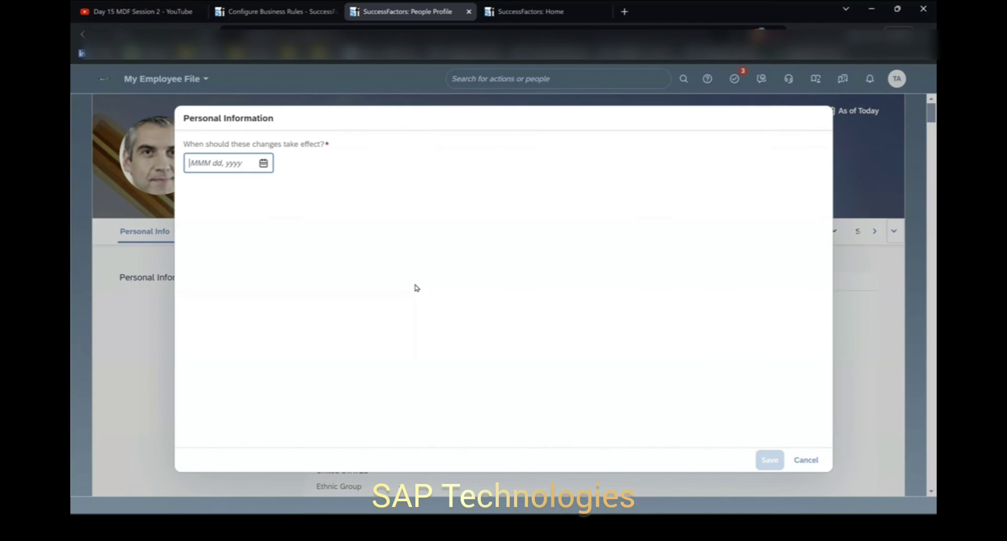
left_click(264, 165)
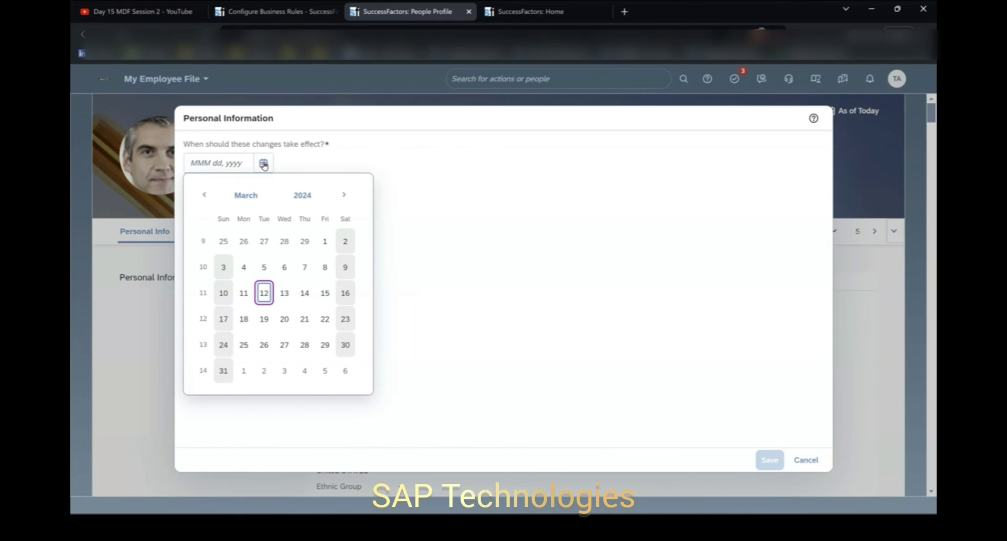
left_click(265, 295)
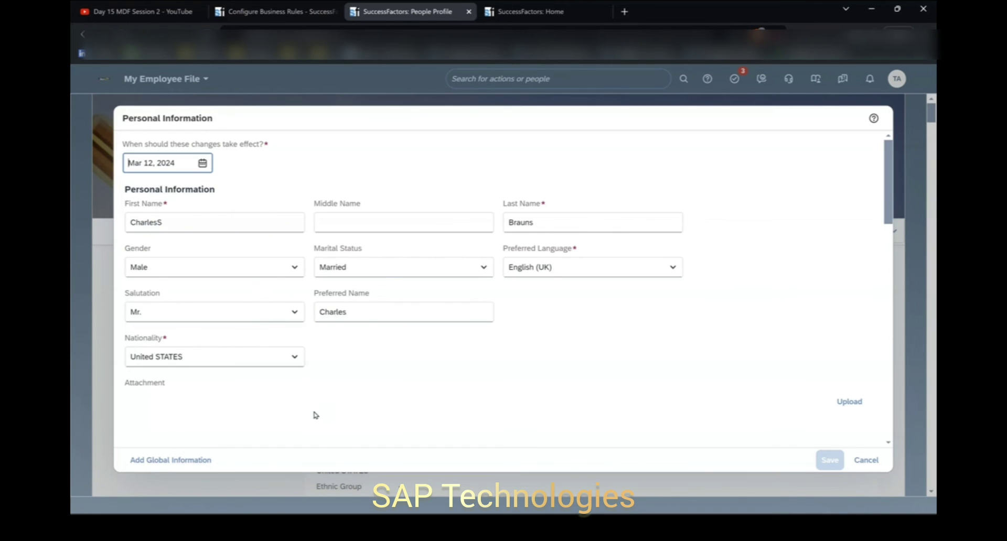
Step: Correct the employee's first and last names by removing the extra trailing letter S from each
left_click(249, 224)
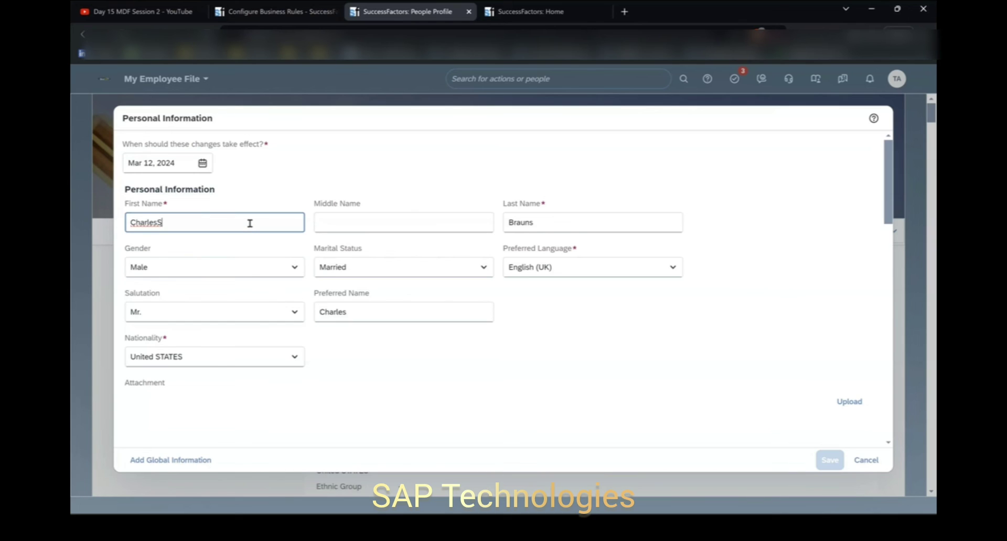
key("BackSpace")
left_click(568, 230)
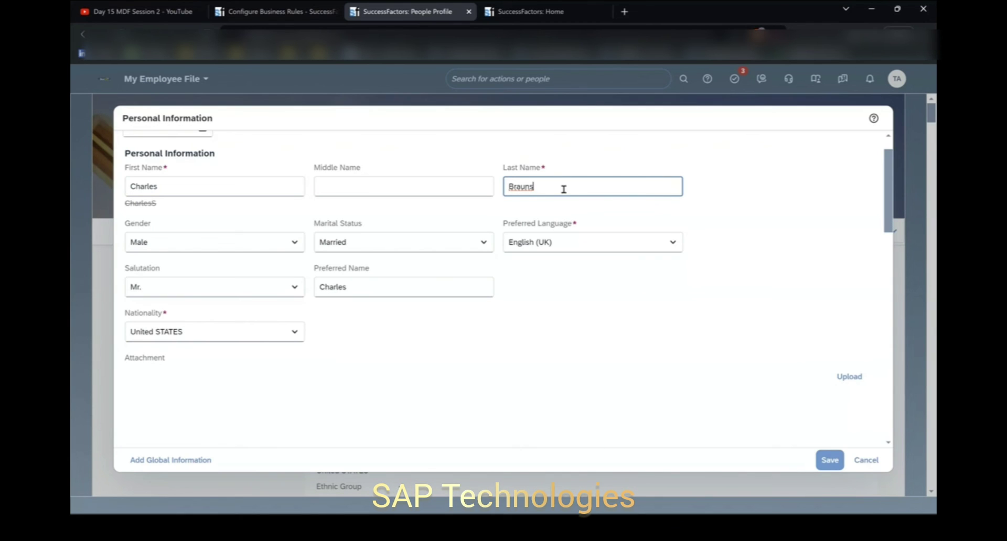
key("BackSpace")
left_click(594, 379)
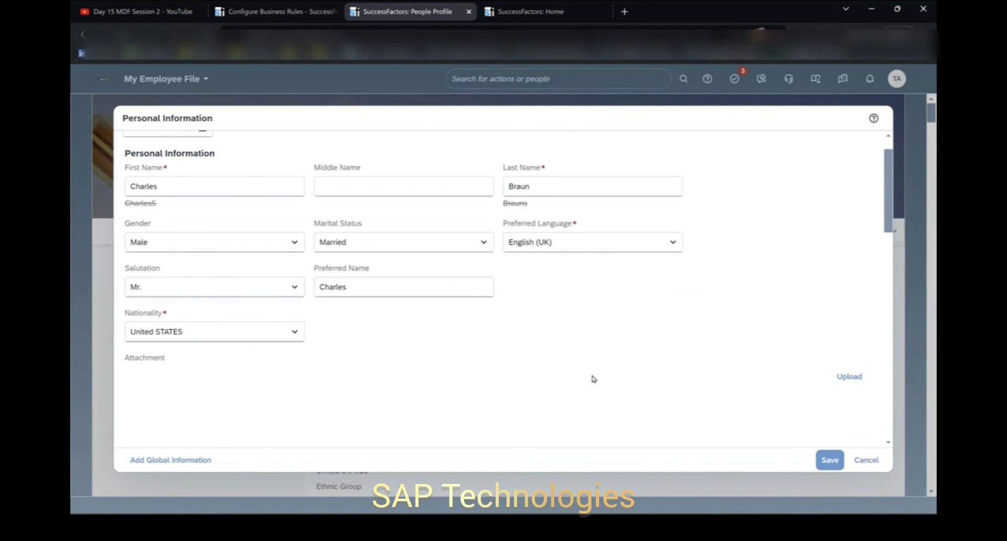
Step: Save the Personal Information change, show its workflow participants, and submit the request for approval
left_click(831, 461)
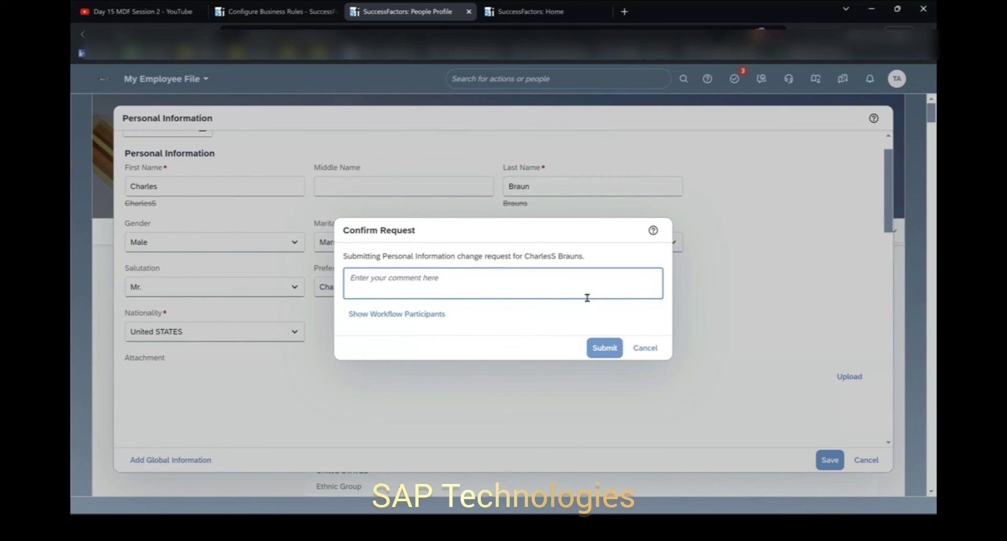
left_click(425, 315)
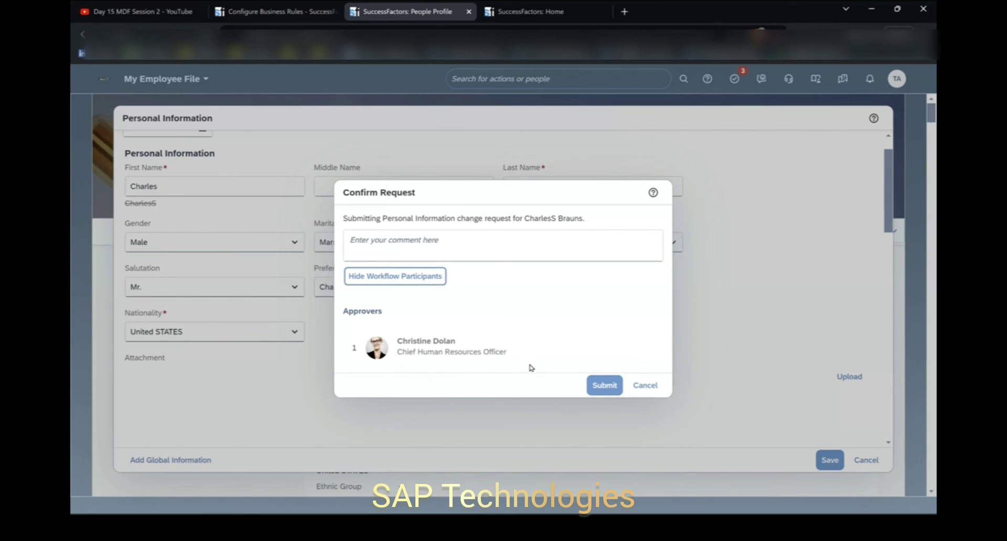
left_click(607, 393)
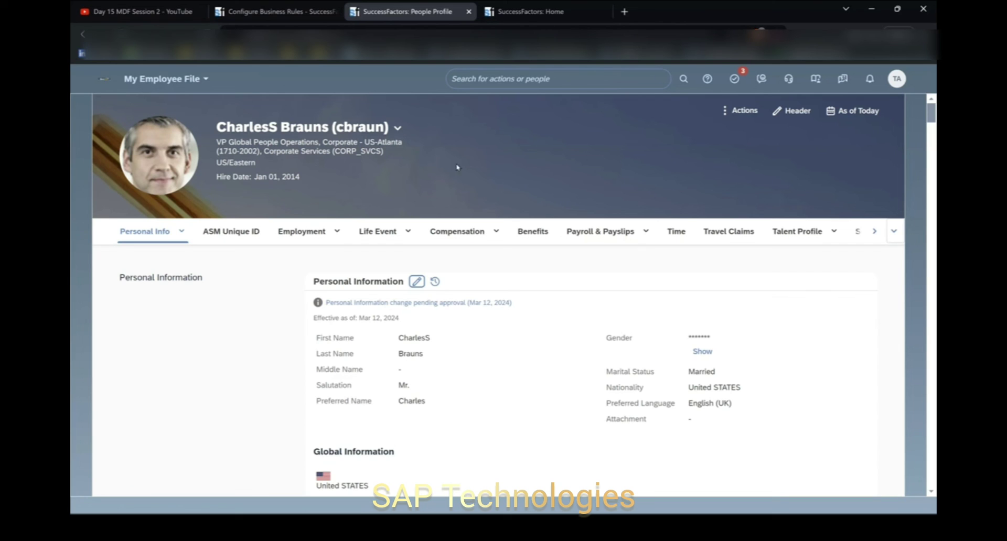
Step: Duplicate the employee profile page in a new tab and proxy there as the Chief Human Resources Officer who approves the request
right_click(410, 13)
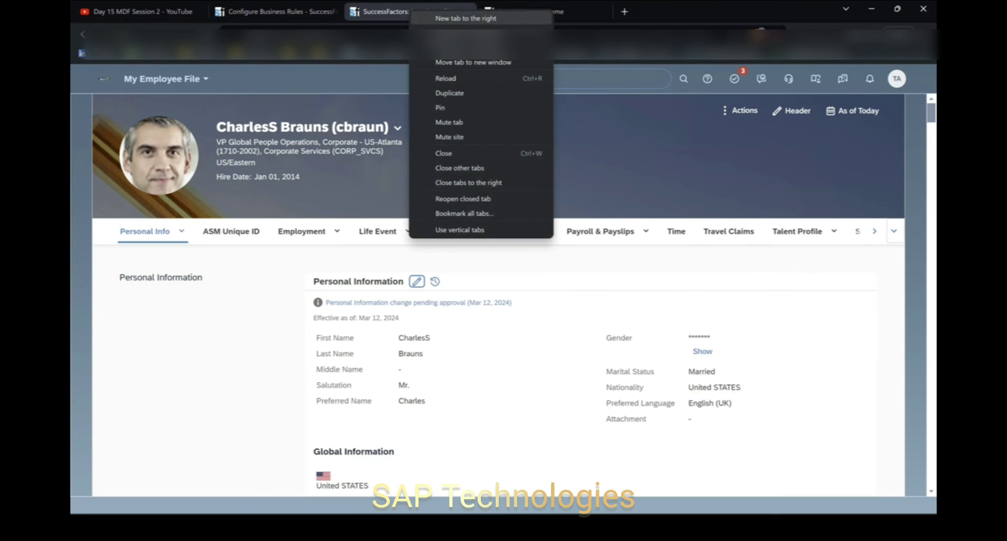
left_click(480, 96)
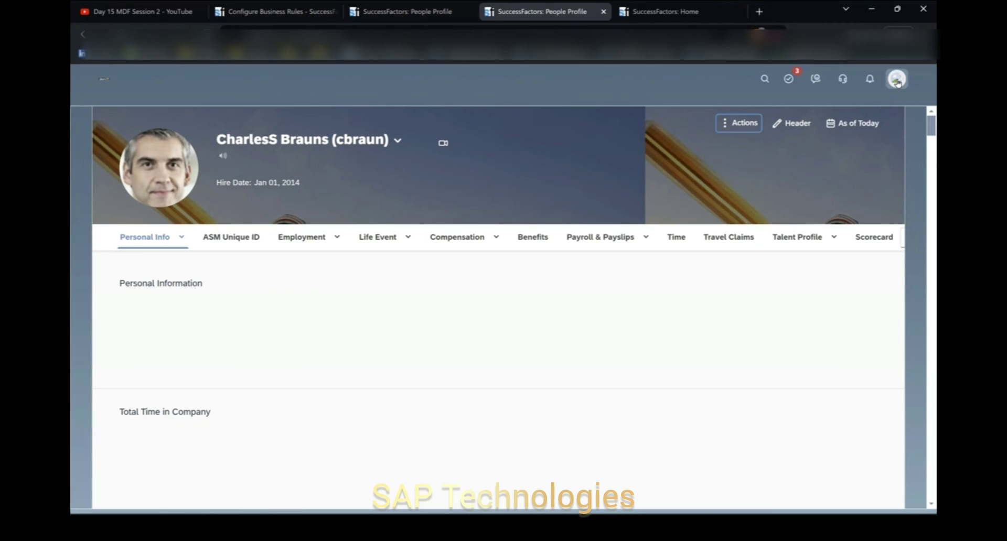
left_click(898, 82)
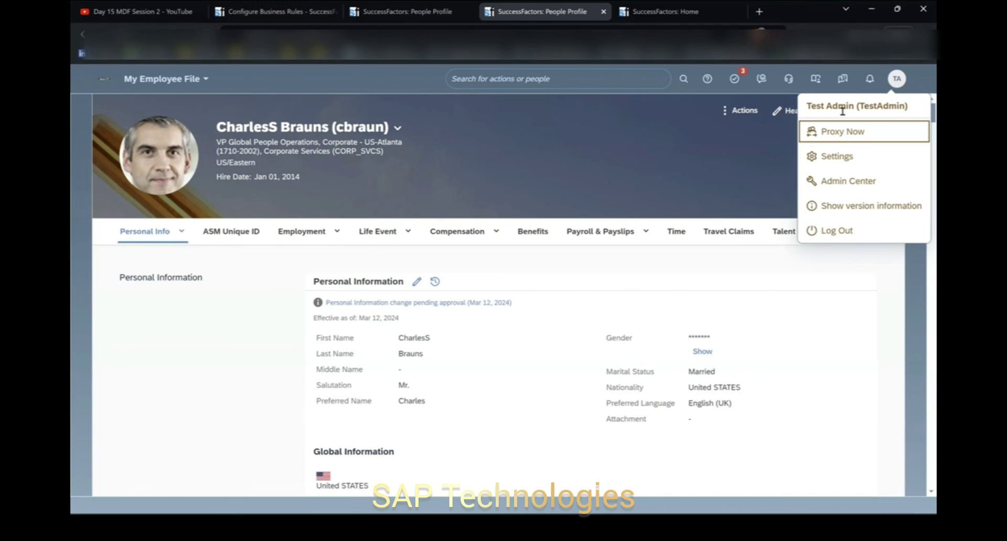
left_click(842, 133)
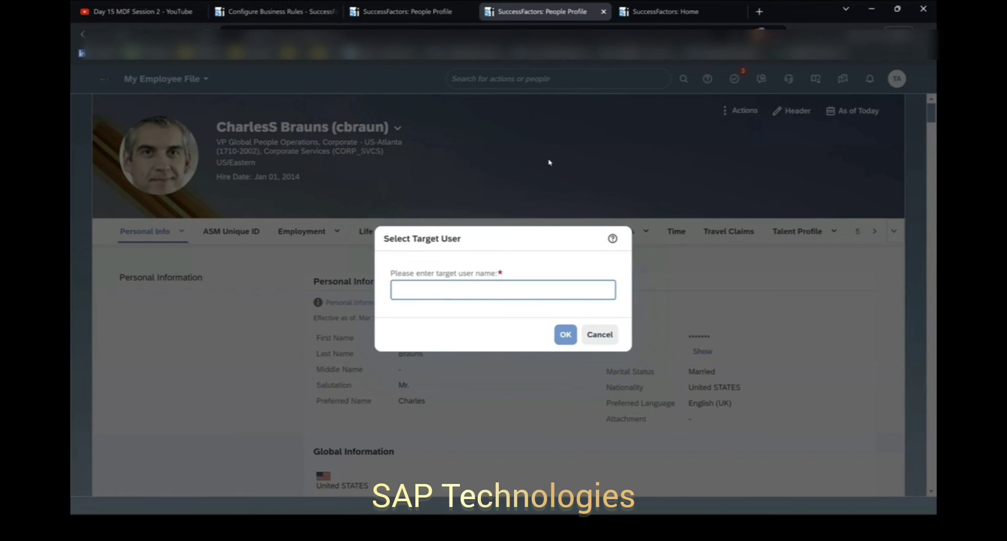
type("christ")
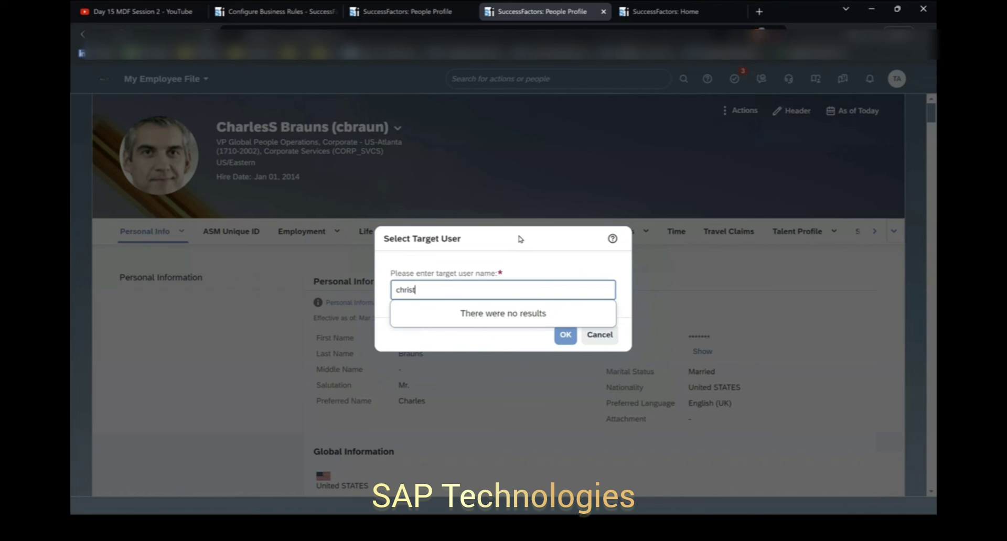
type("ine d")
left_click(463, 334)
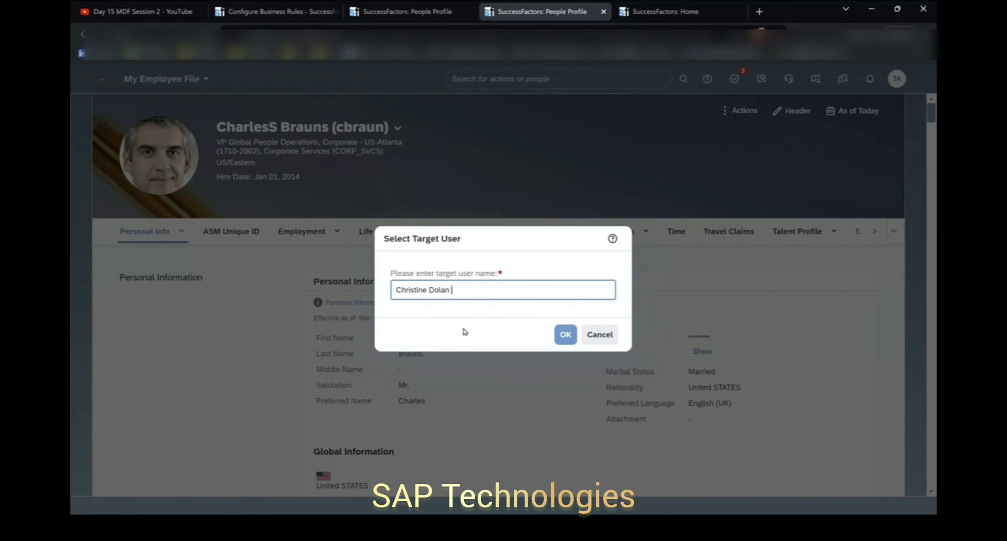
left_click(564, 335)
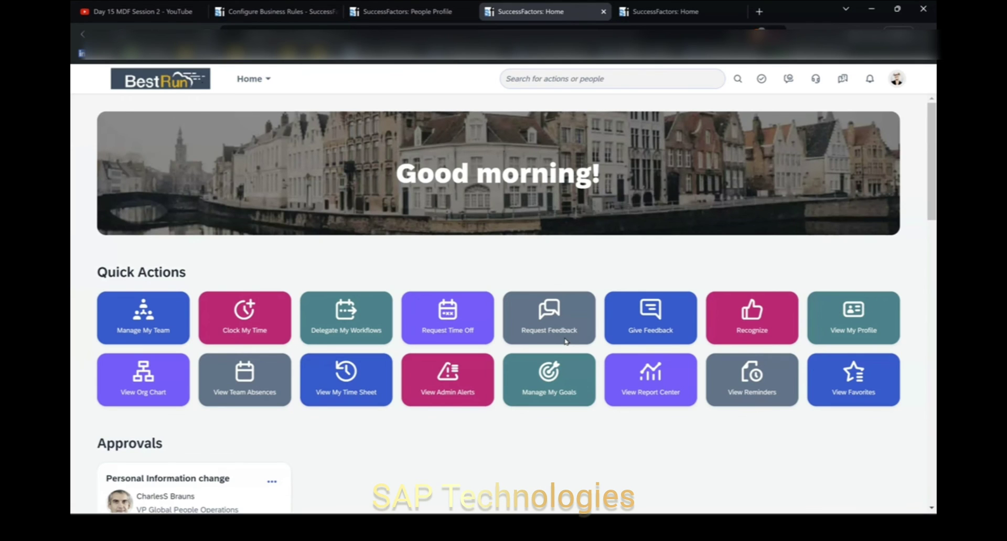
Step: Open the pending Personal Information change for the VP Global People Operations employee, view its workflow participants, and approve the request
scroll(565, 341, "down", 4)
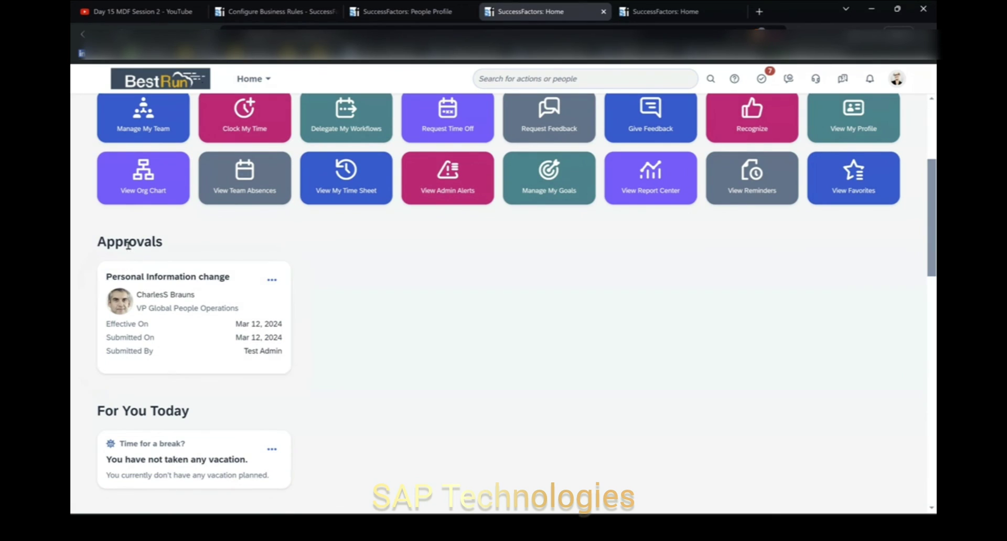
left_click(215, 337)
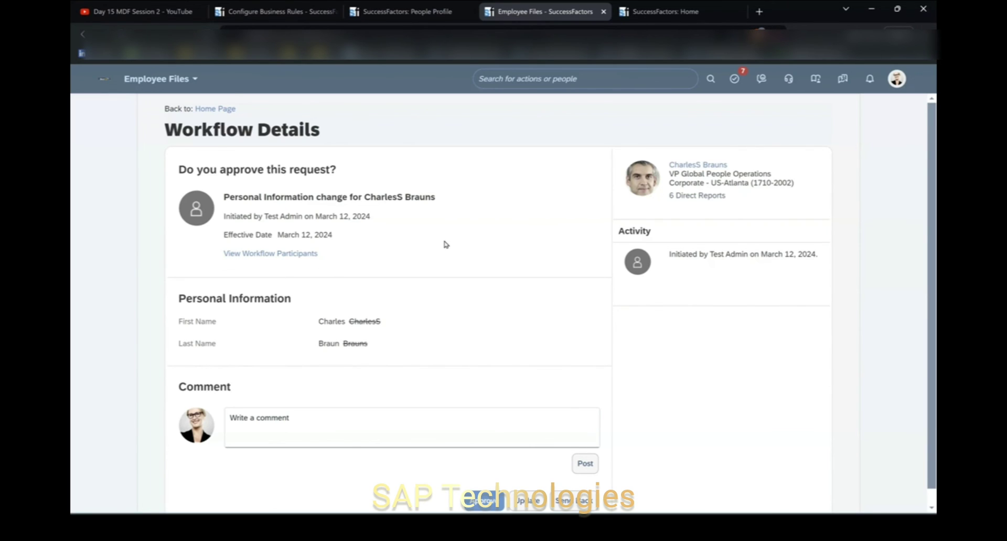
scroll(445, 242, "down", 1)
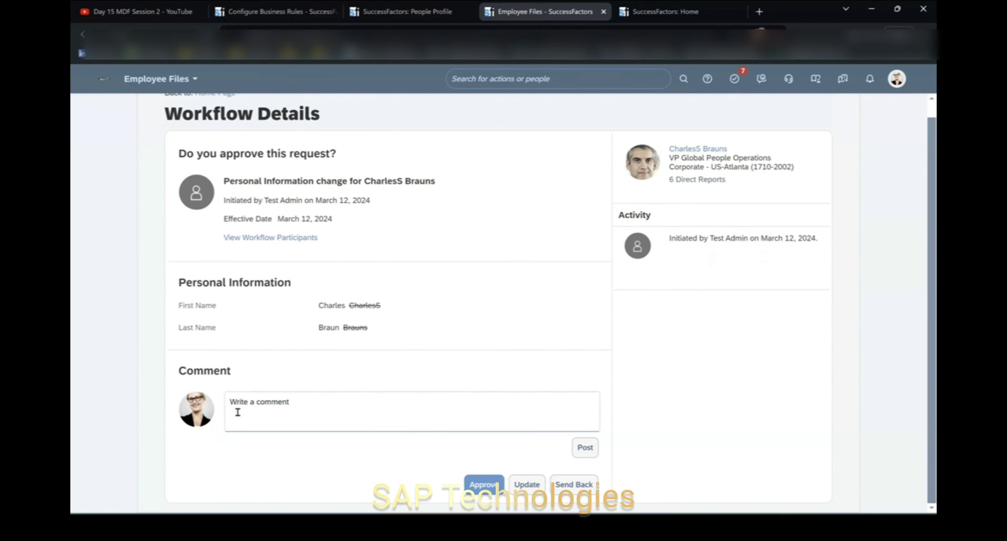
left_click(276, 237)
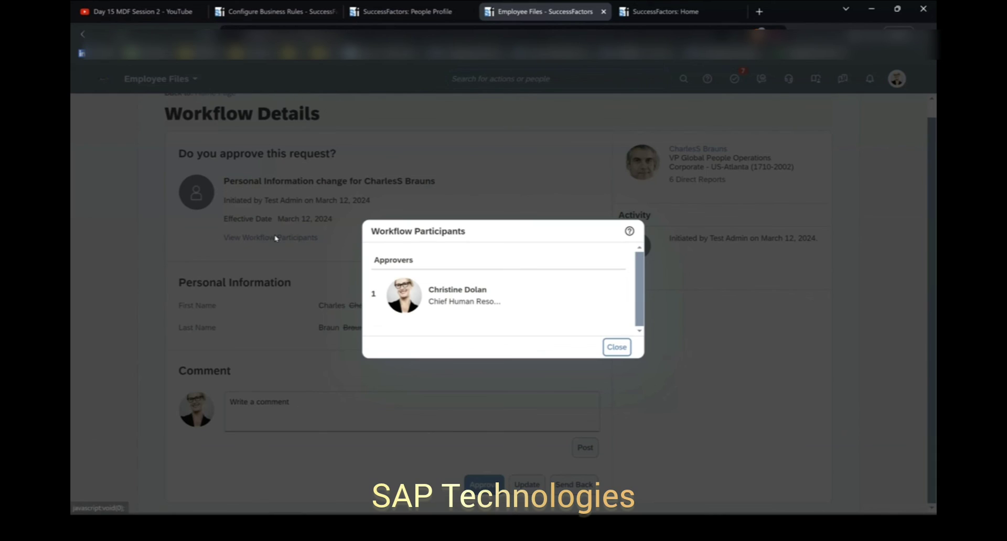
left_click(616, 348)
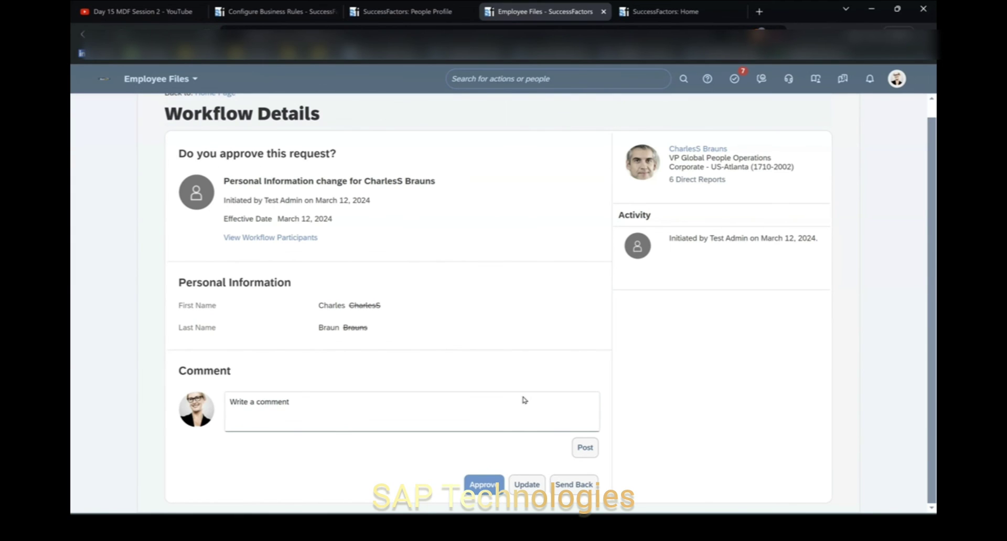
left_click(483, 485)
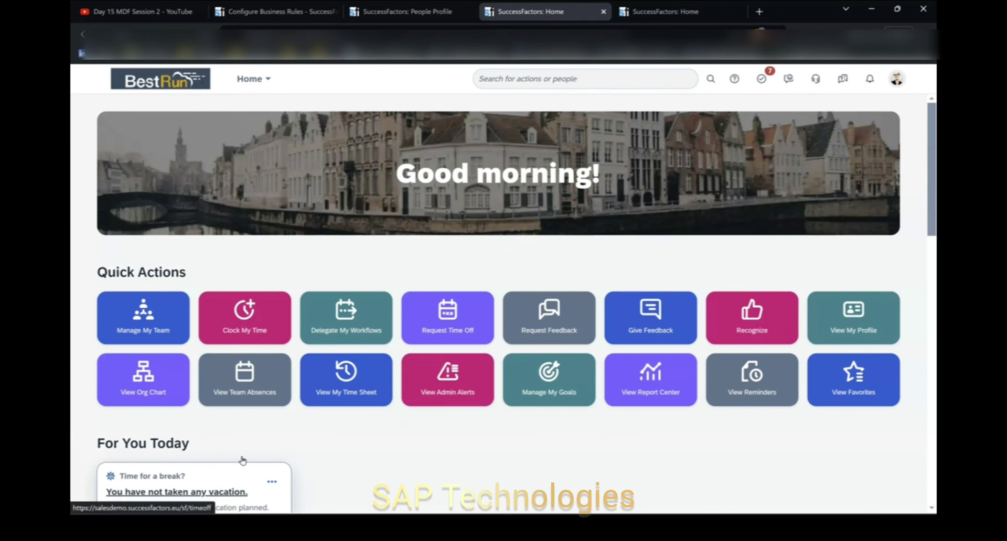
Step: End the approver proxy session and switch back to the Test Admin account
scroll(243, 458, "down", 2)
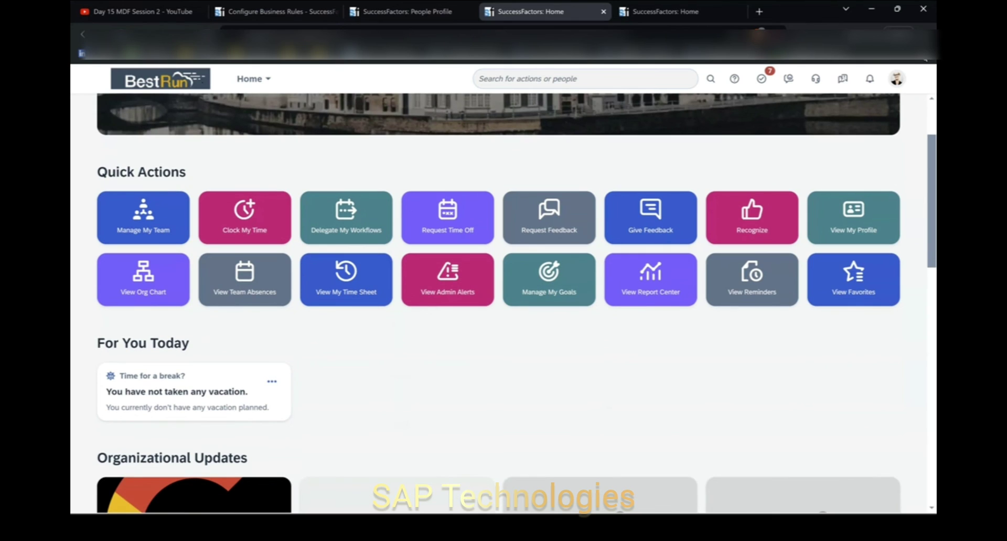
left_click(897, 78)
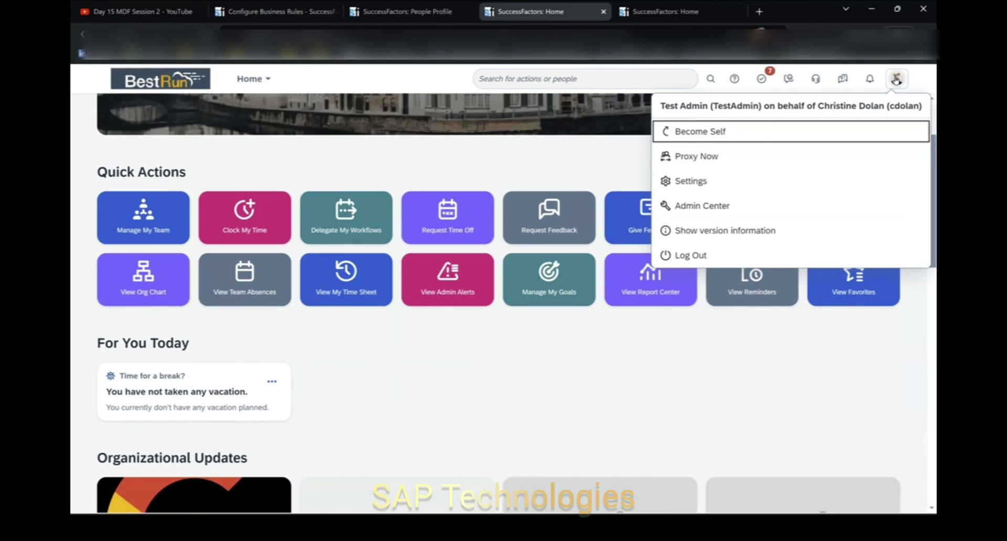
left_click(750, 133)
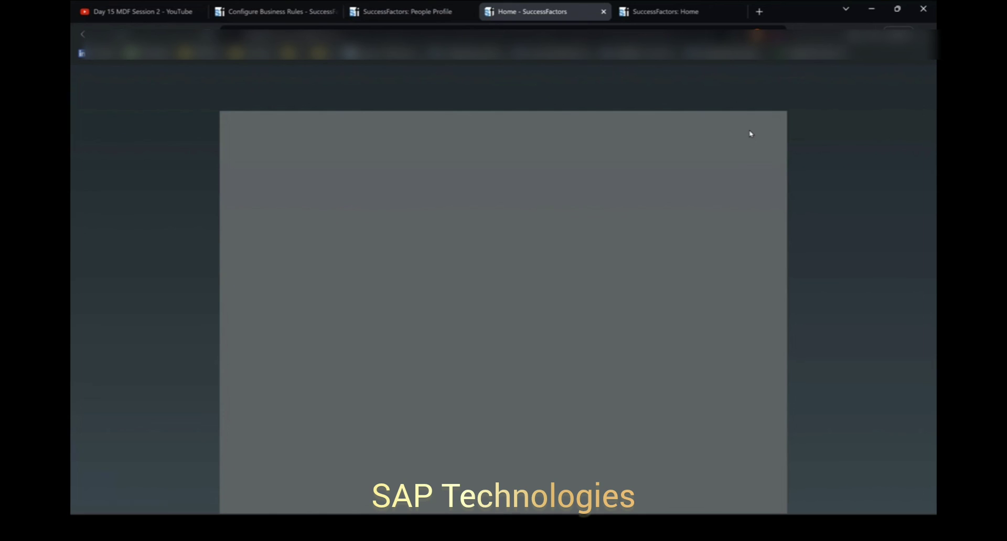
Step: Return to the original employee profile page, dismiss the active-session warning, and check the first and last names under Personal Information
left_click(403, 9)
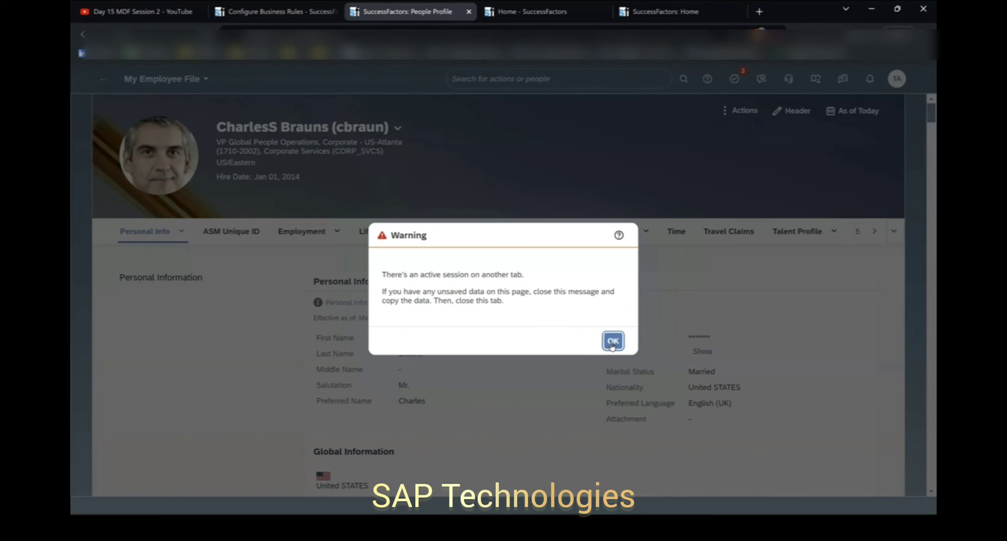
left_click(613, 342)
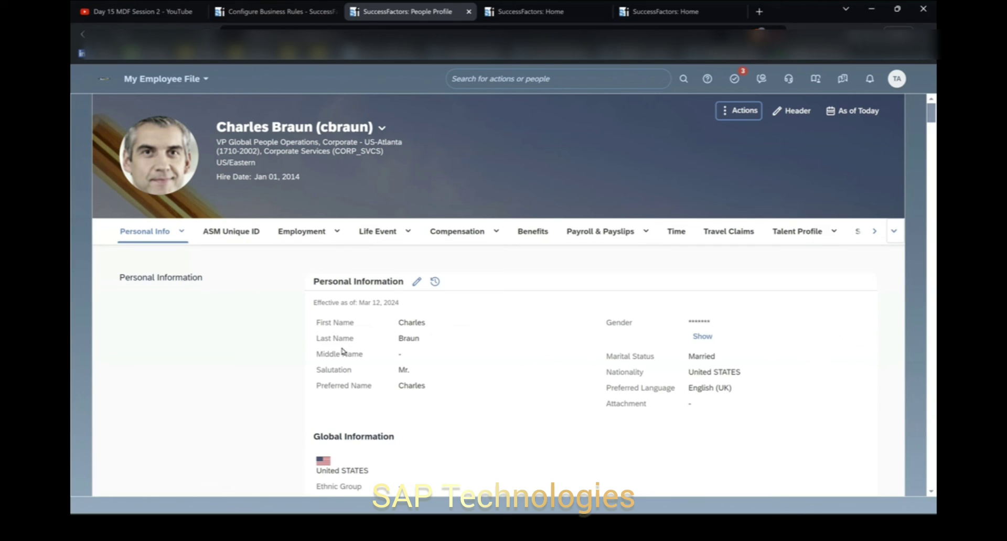
left_click(424, 348)
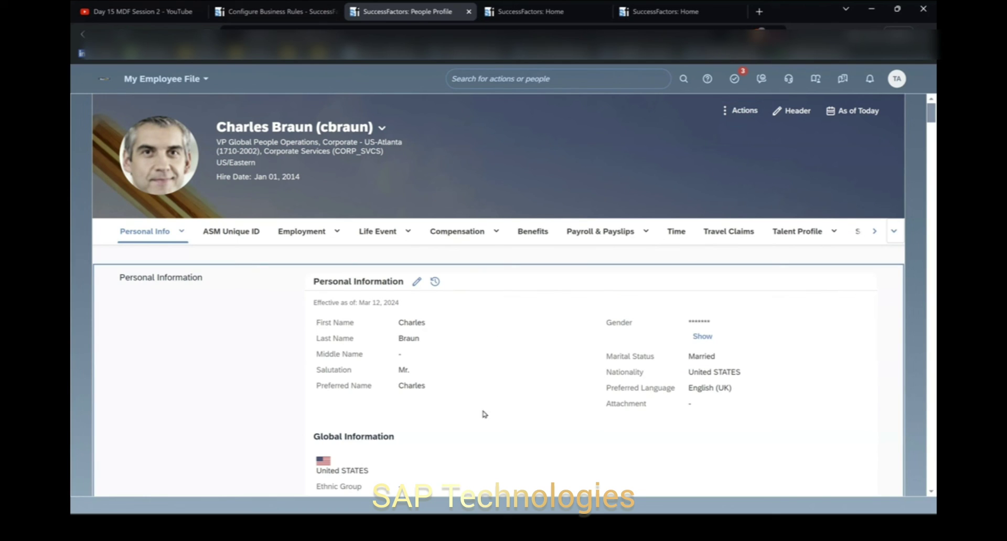